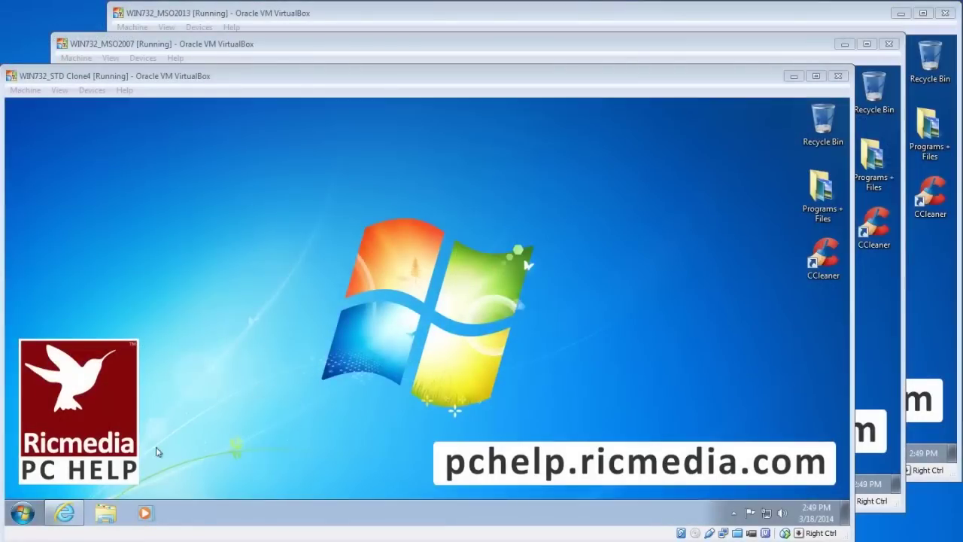
# Open Gmail from Google in Internet Explorer and sign in with the account password
pyautogui.click(69, 513)
pyautogui.click(69, 513)
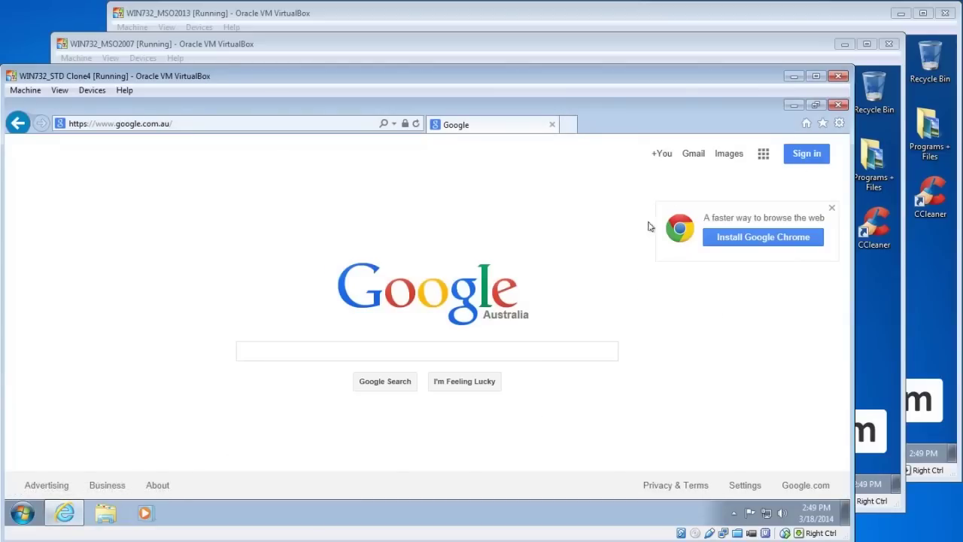
pyautogui.click(692, 161)
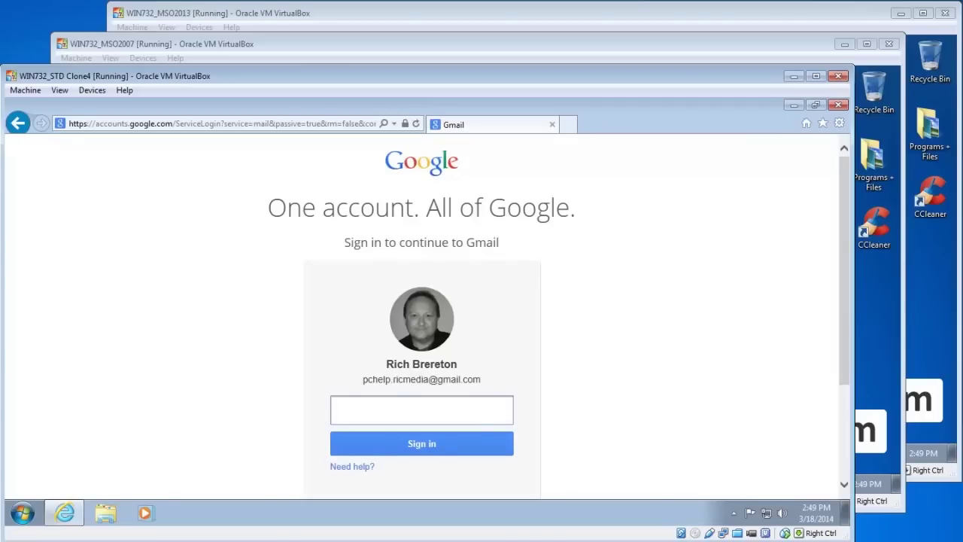
pyautogui.hotkey('ctrl', 'v')
pyautogui.click(465, 443)
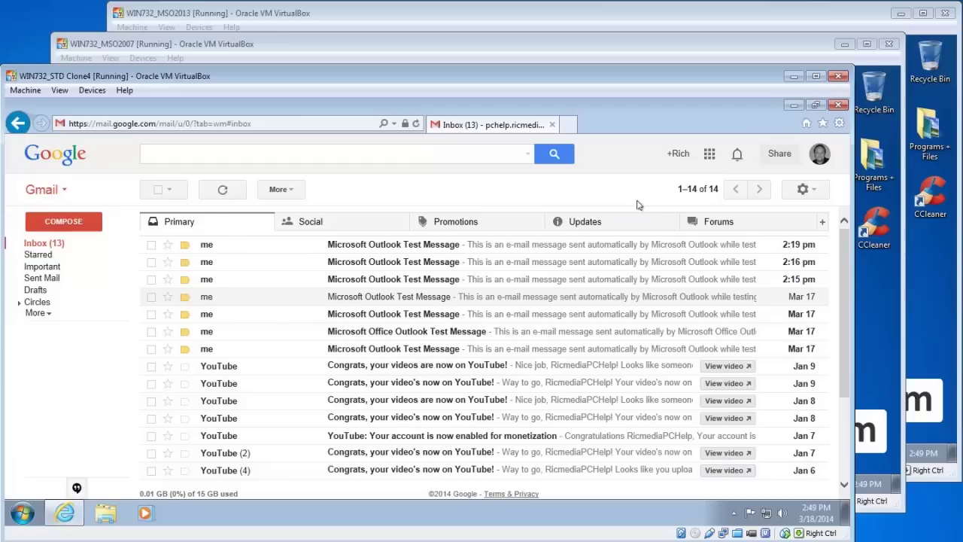
# Open Gmail's Settings page from the gear menu
pyautogui.click(818, 196)
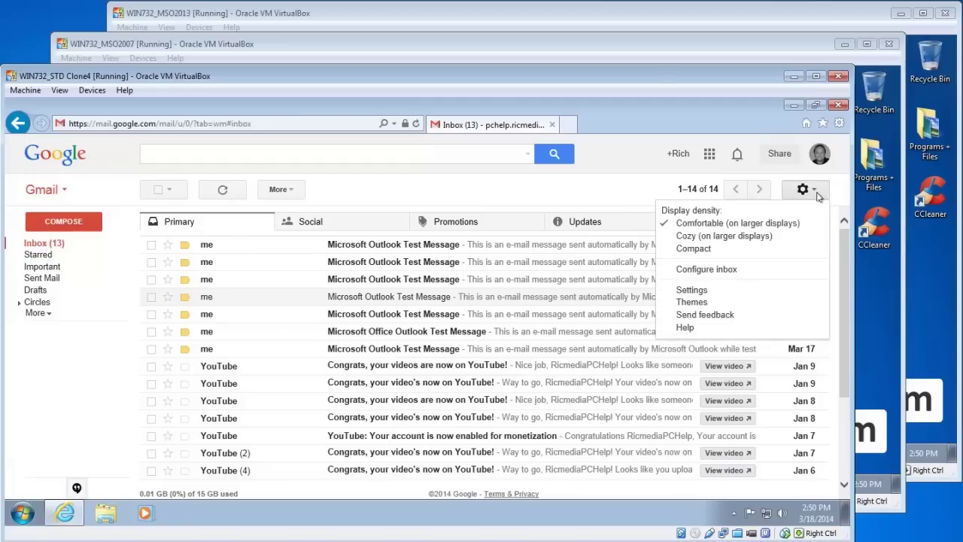
pyautogui.click(691, 290)
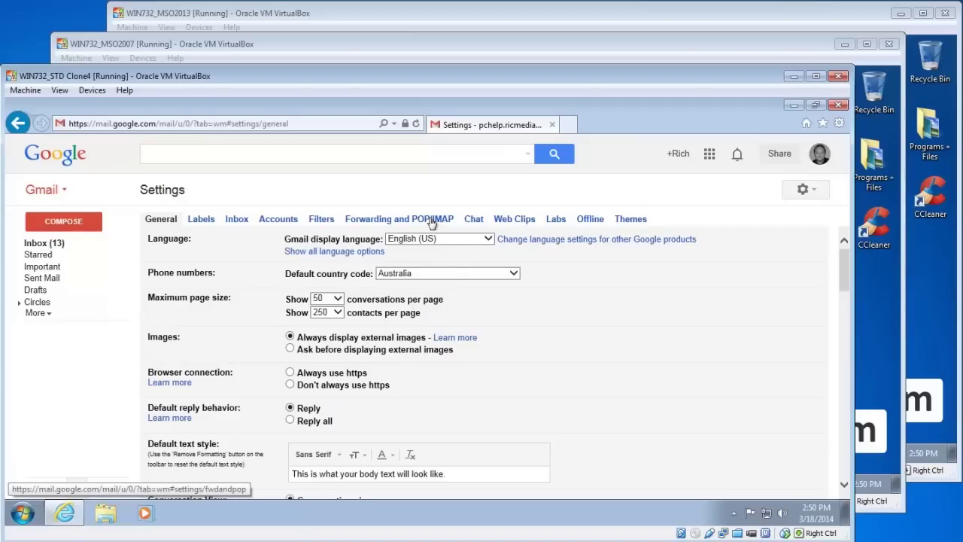
pyautogui.click(433, 222)
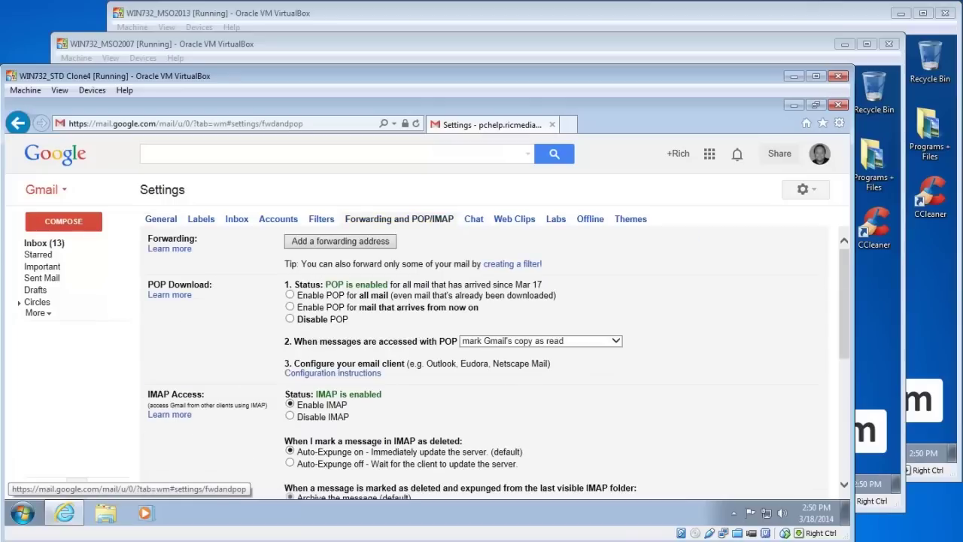
pyautogui.scroll(-1, 245, 312)
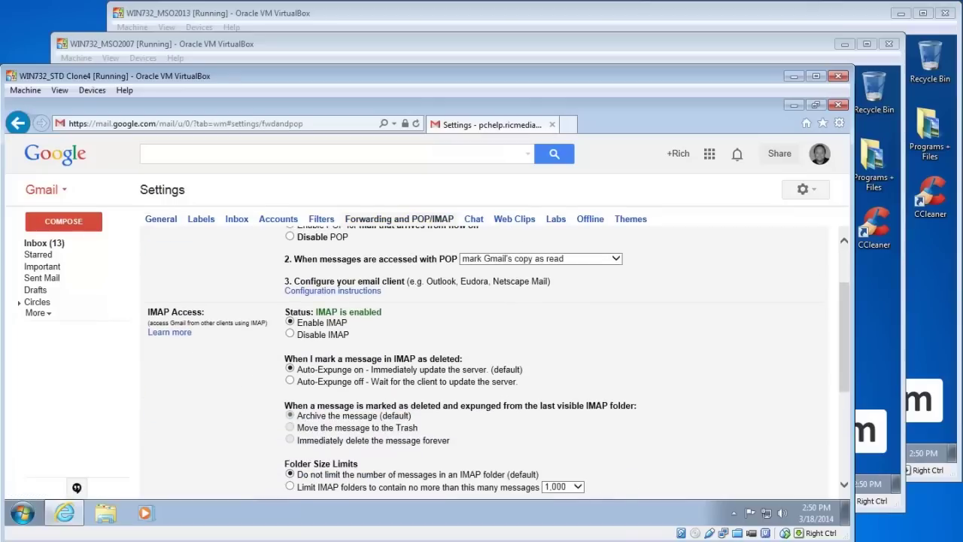
pyautogui.moveTo(206, 312); pyautogui.dragTo(148, 312)
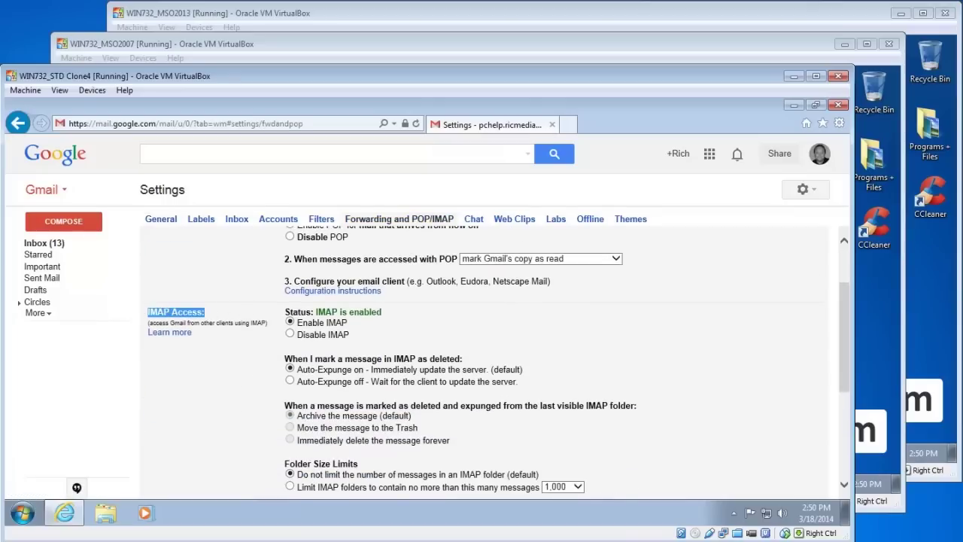
pyautogui.click(210, 316)
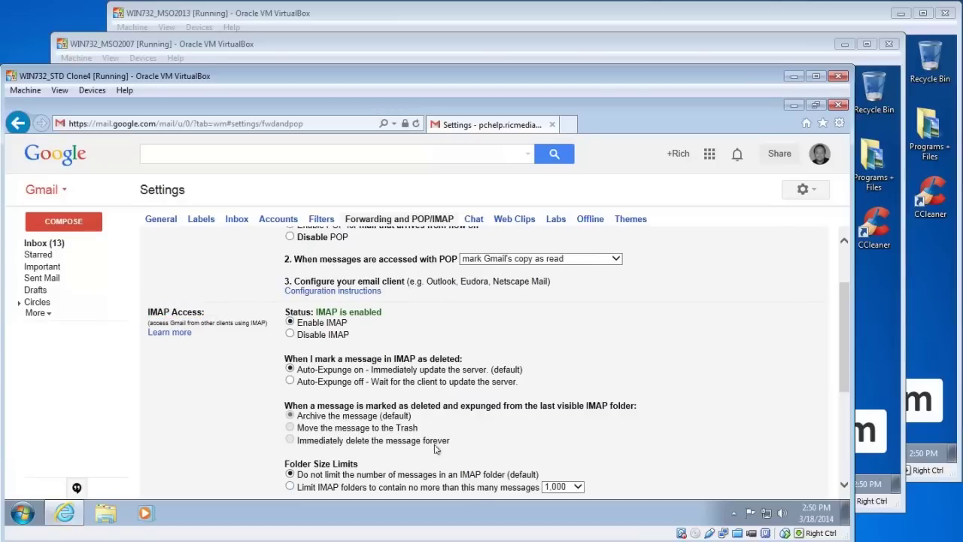
pyautogui.scroll(-1, 430, 449)
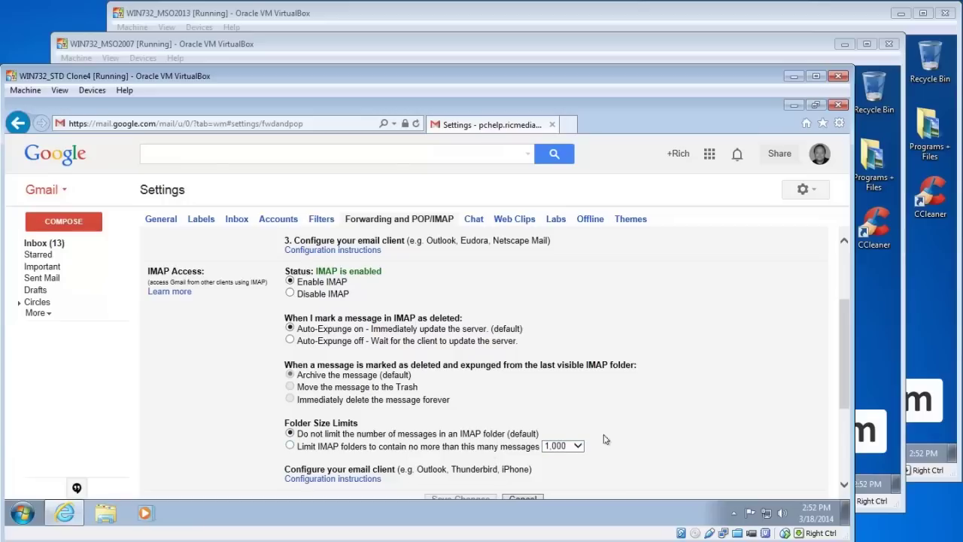
# Leave the IMAP folder size limit at 1,000, dismiss the warning, and save the IMAP settings
pyautogui.click(578, 447)
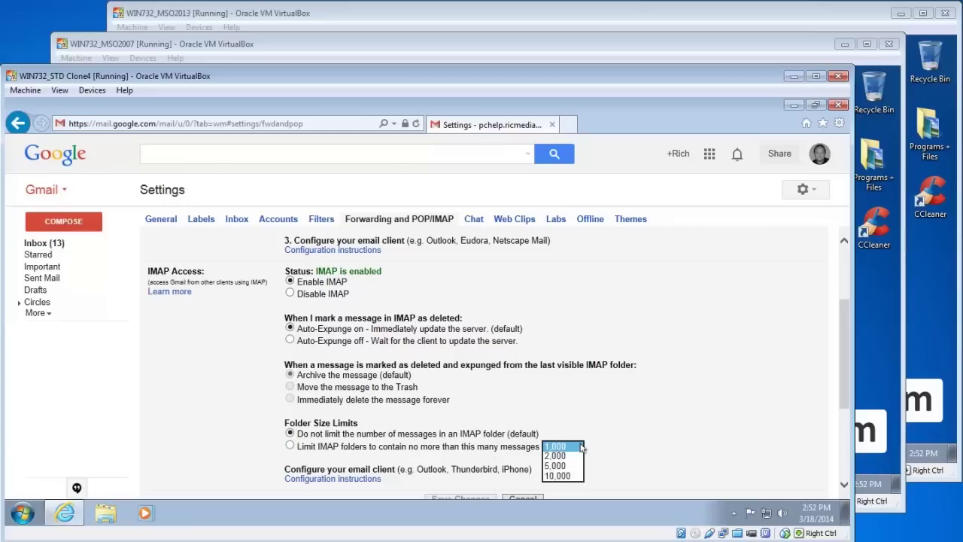
pyautogui.click(581, 447)
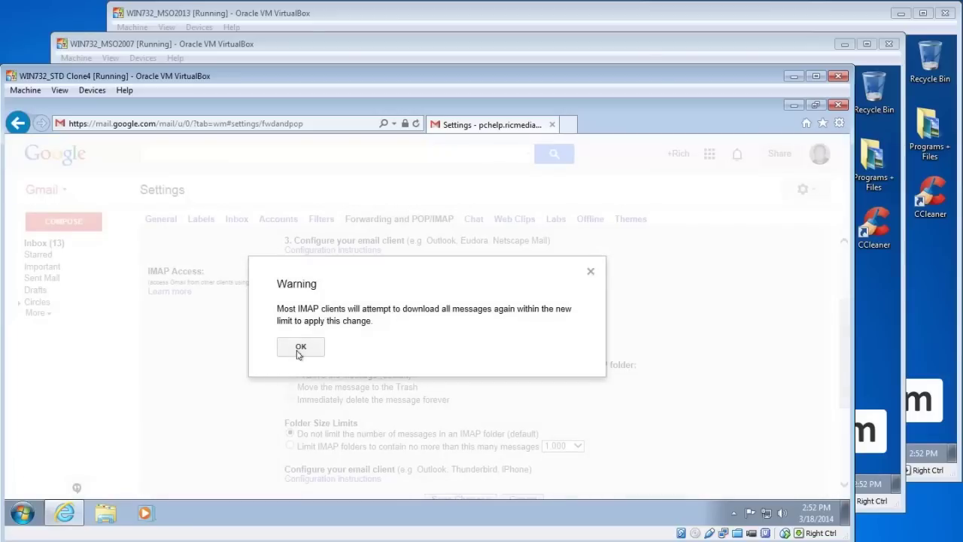
pyautogui.click(301, 349)
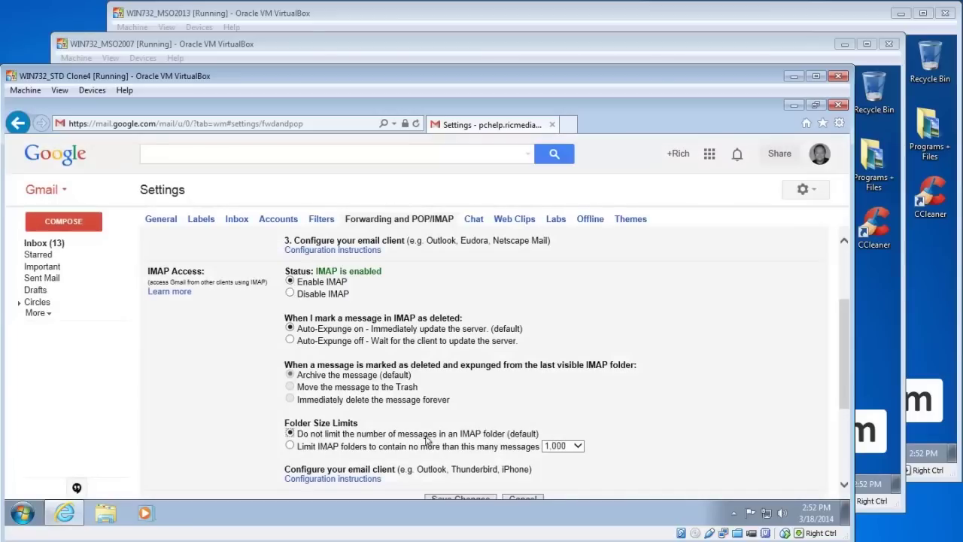
pyautogui.moveTo(843, 347); pyautogui.dragTo(844, 370)
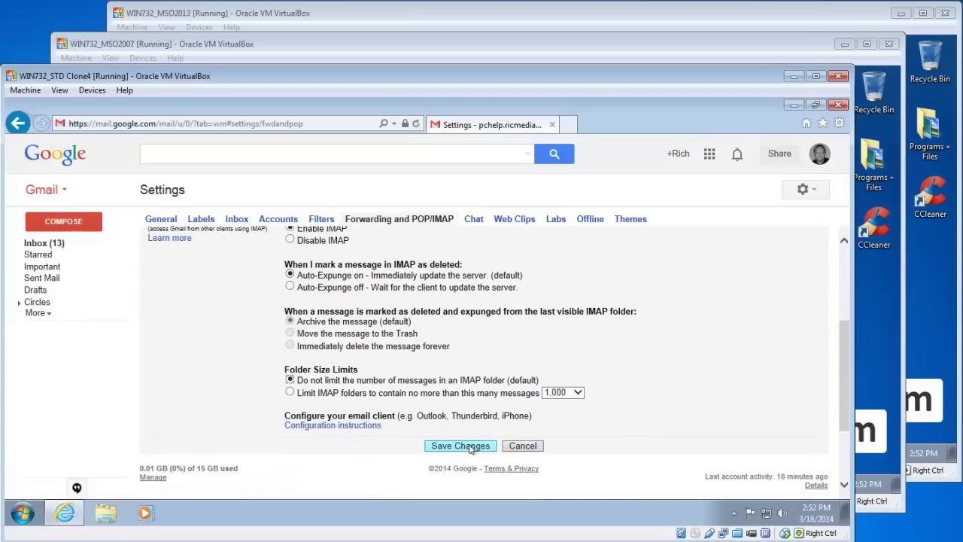
pyautogui.click(461, 445)
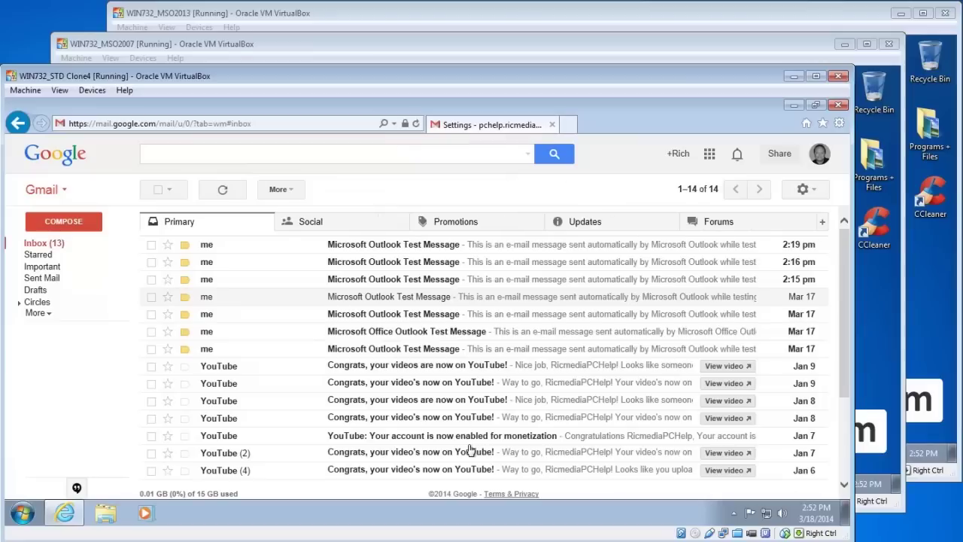
# Minimise the Gmail browser and launch Microsoft Outlook 2010 from All Programs > Microsoft Office
pyautogui.click(793, 107)
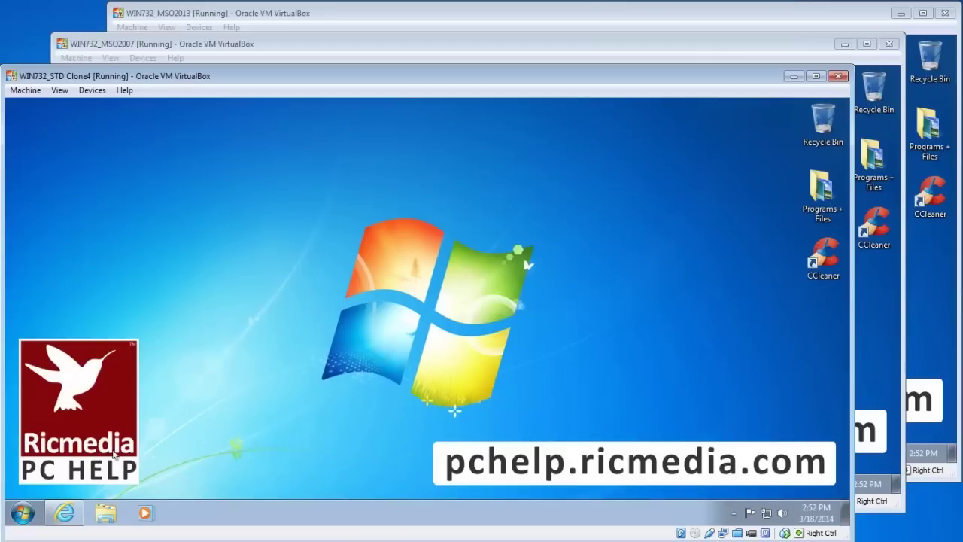
pyautogui.click(23, 513)
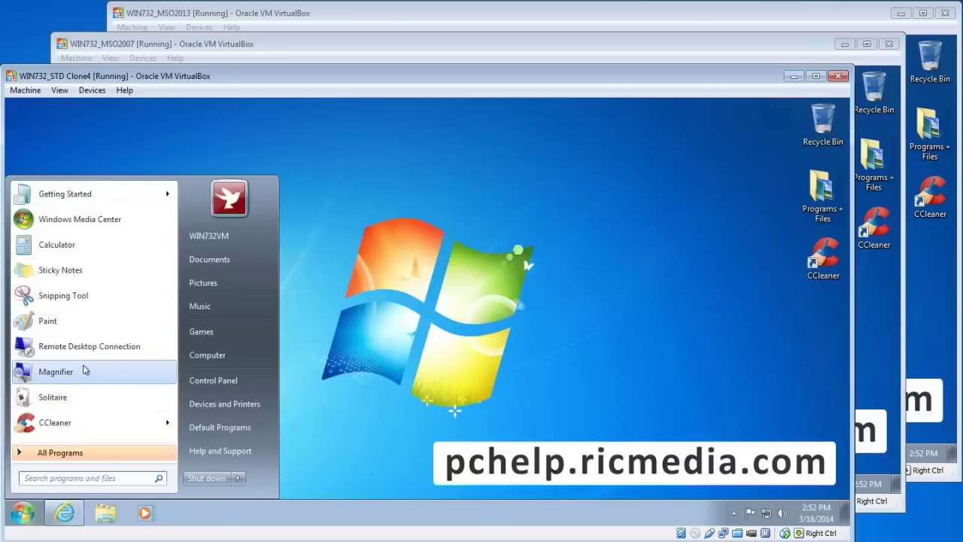
pyautogui.click(83, 454)
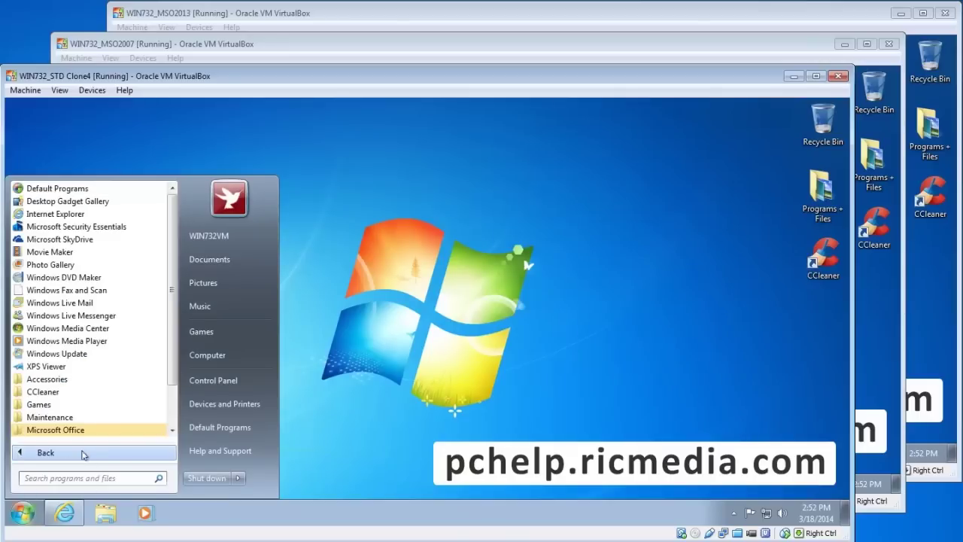
pyautogui.scroll(-2, 94, 391)
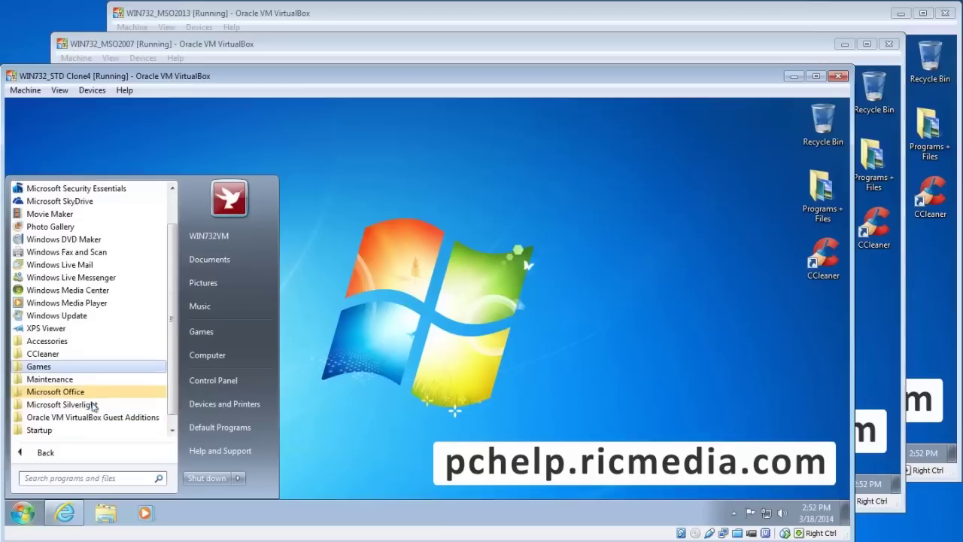
pyautogui.click(89, 383)
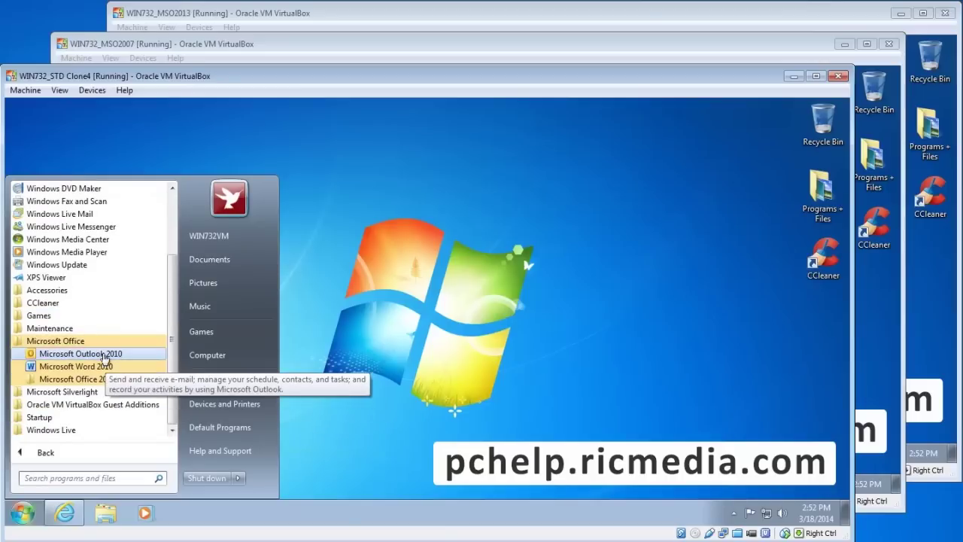
pyautogui.click(113, 354)
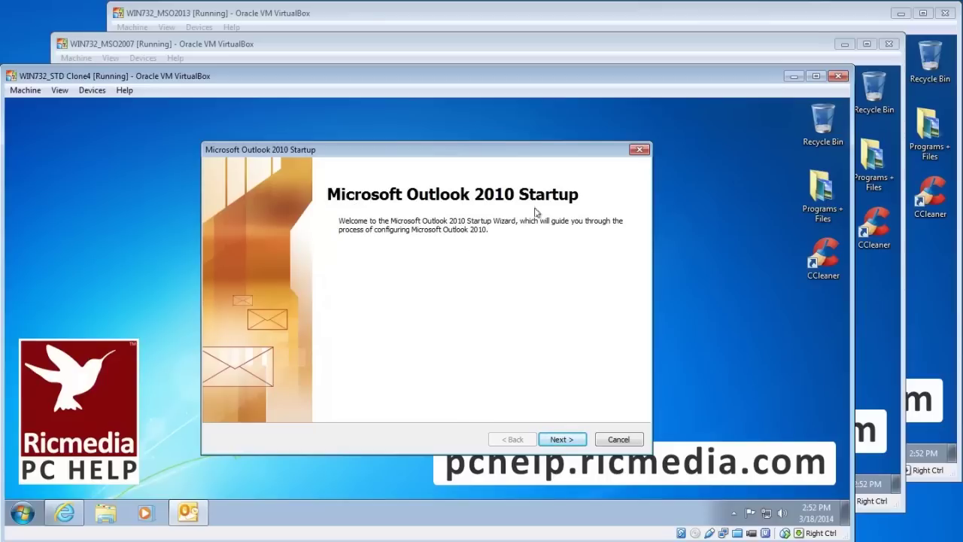
# Choose manual setup with Internet E-mail in the Outlook 2010 wizard, then launch Outlook 2007 on the other VM
pyautogui.click(562, 439)
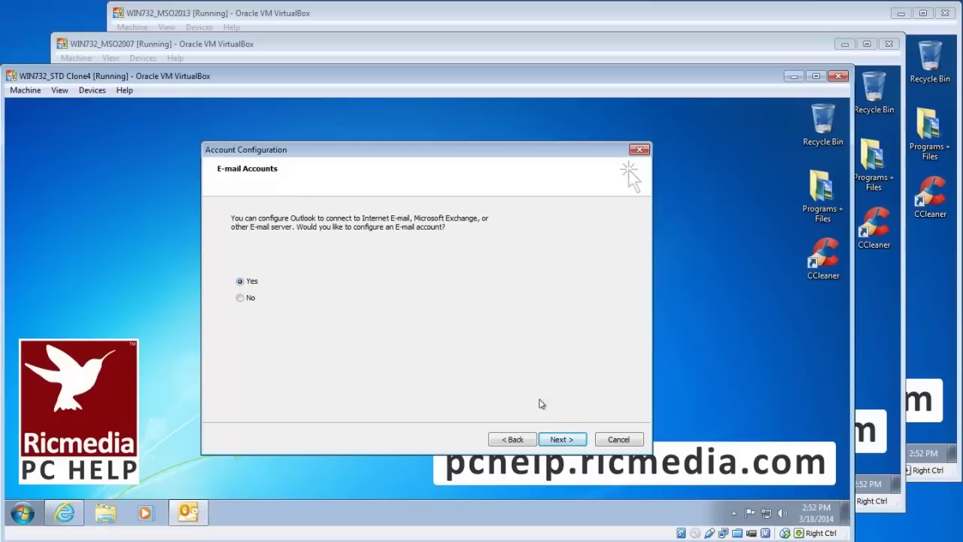
pyautogui.click(567, 441)
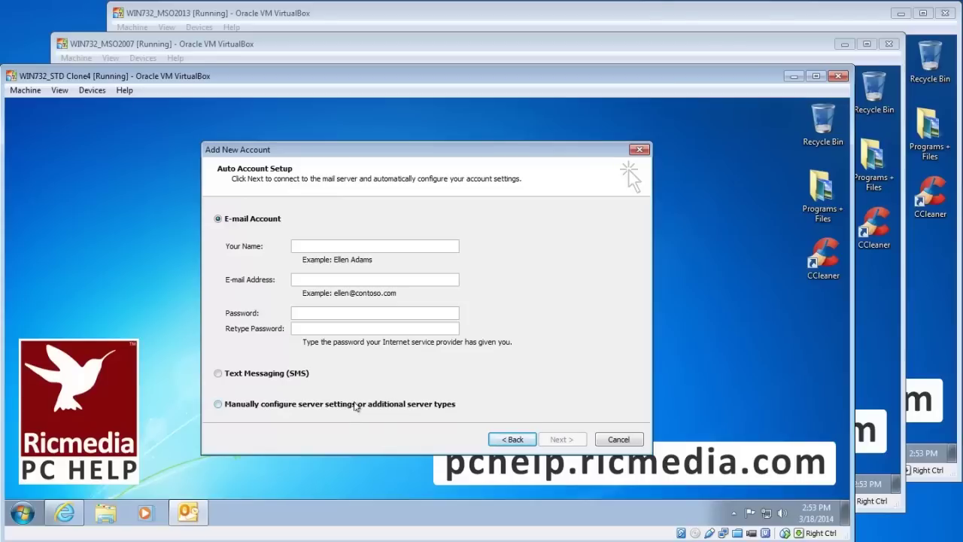
pyautogui.click(357, 405)
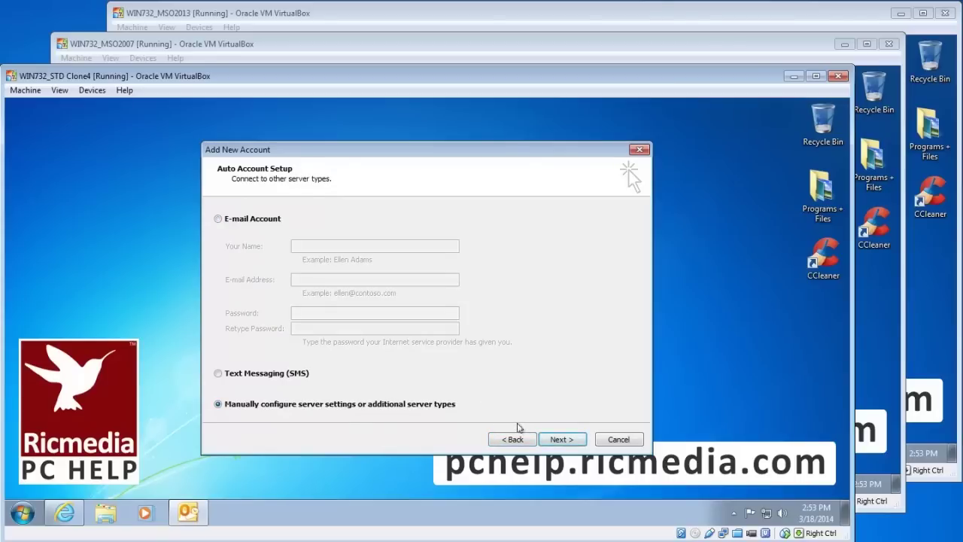
pyautogui.click(563, 441)
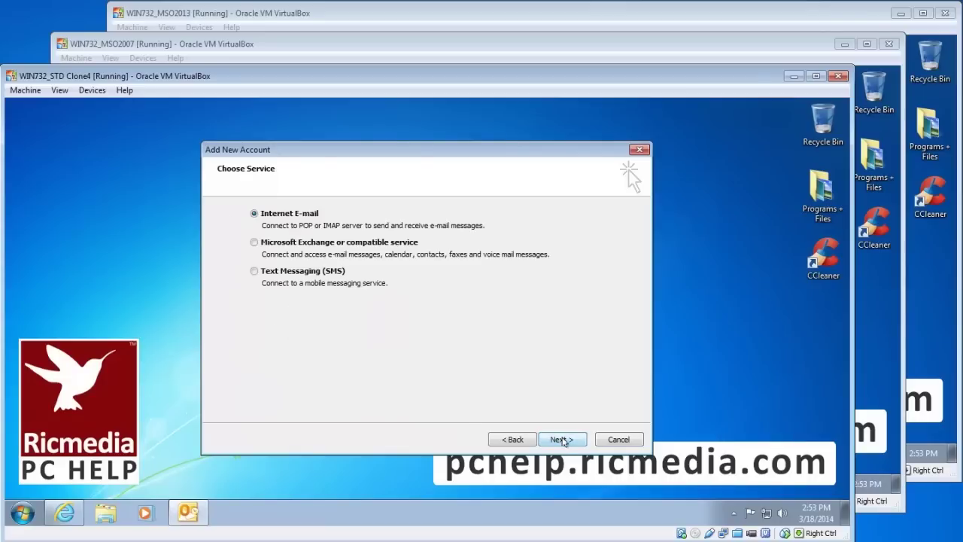
pyautogui.click(563, 441)
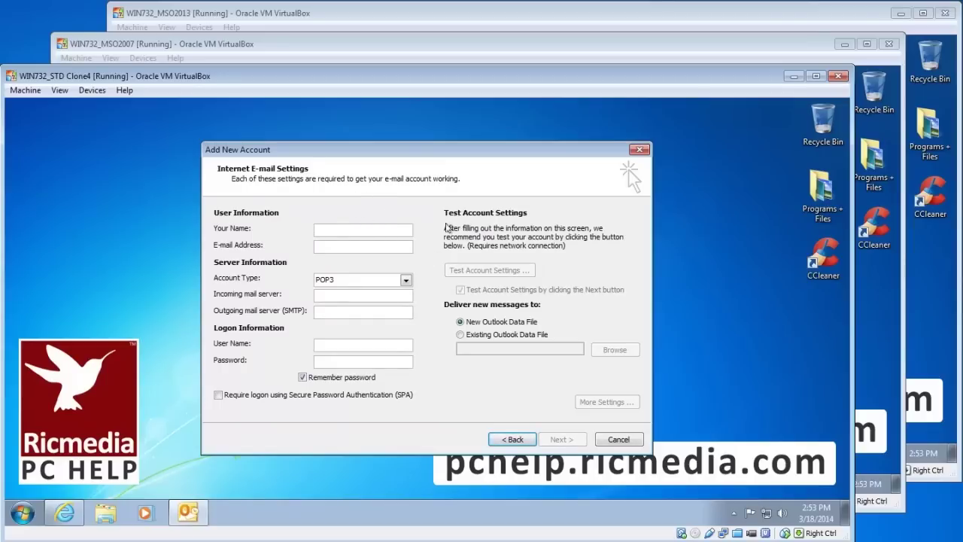
pyautogui.click(254, 46)
pyautogui.doubleClick(241, 106)
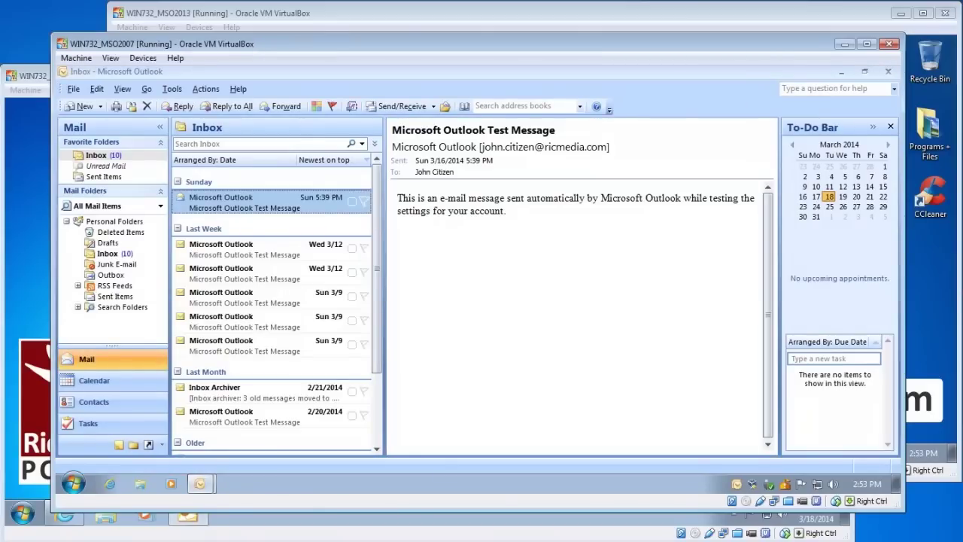
# Open Account Settings in Outlook 2007 and start adding a new e-mail account
pyautogui.click(173, 89)
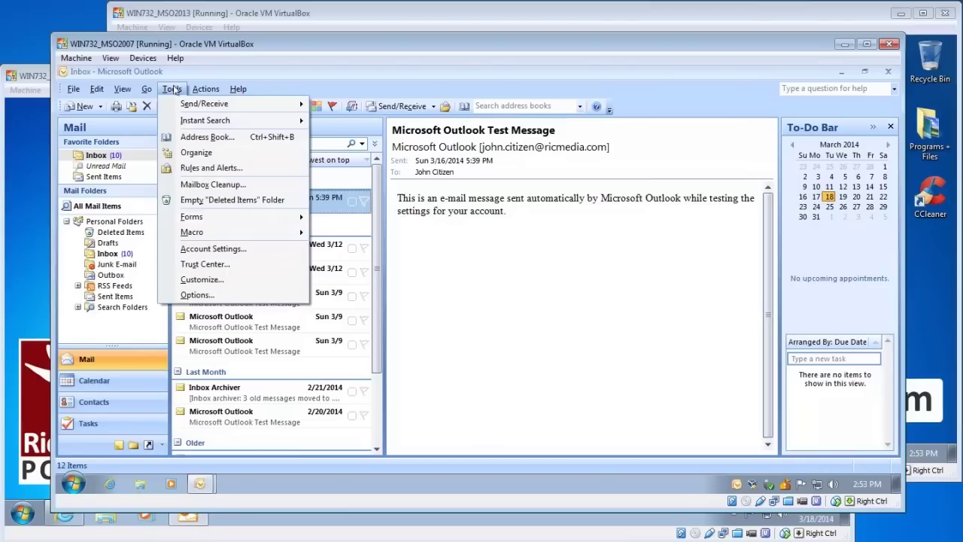
pyautogui.click(173, 90)
pyautogui.click(173, 90)
pyautogui.click(220, 251)
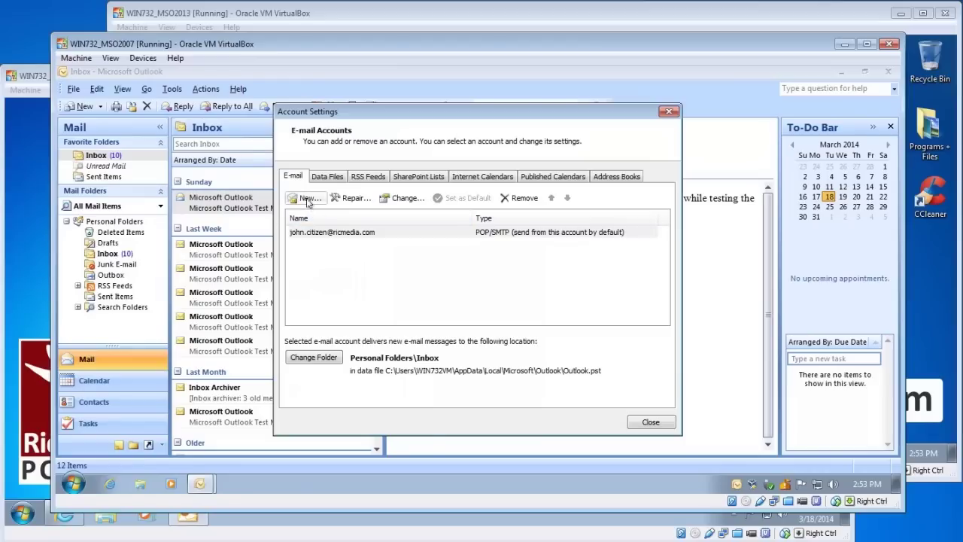
pyautogui.click(308, 199)
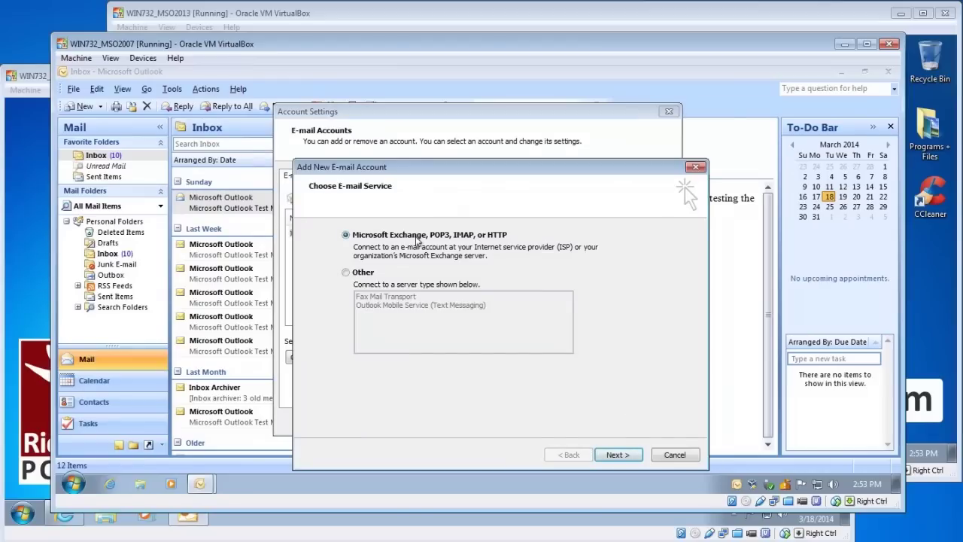
# Choose manual configuration of an Internet E-mail account, then switch to the Outlook 2013 machine
pyautogui.click(630, 456)
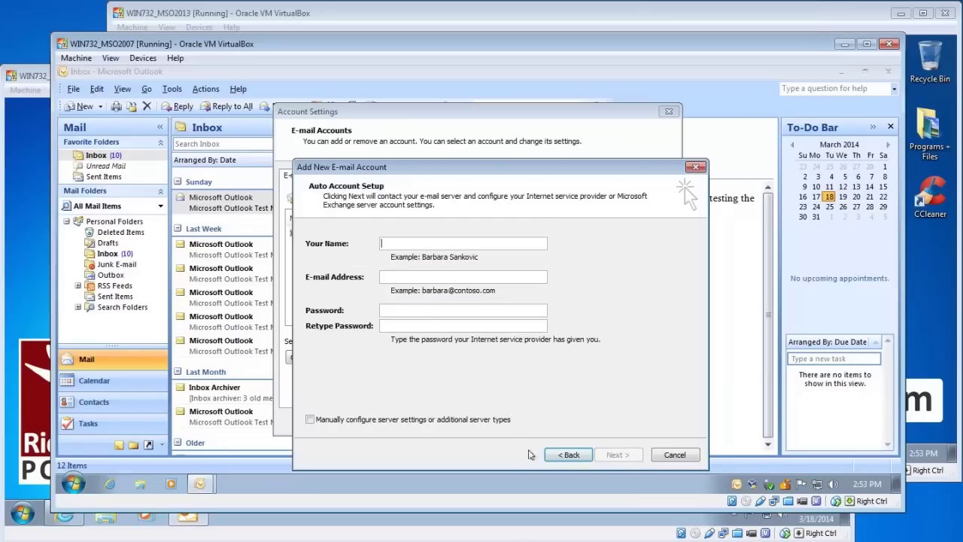
pyautogui.click(419, 420)
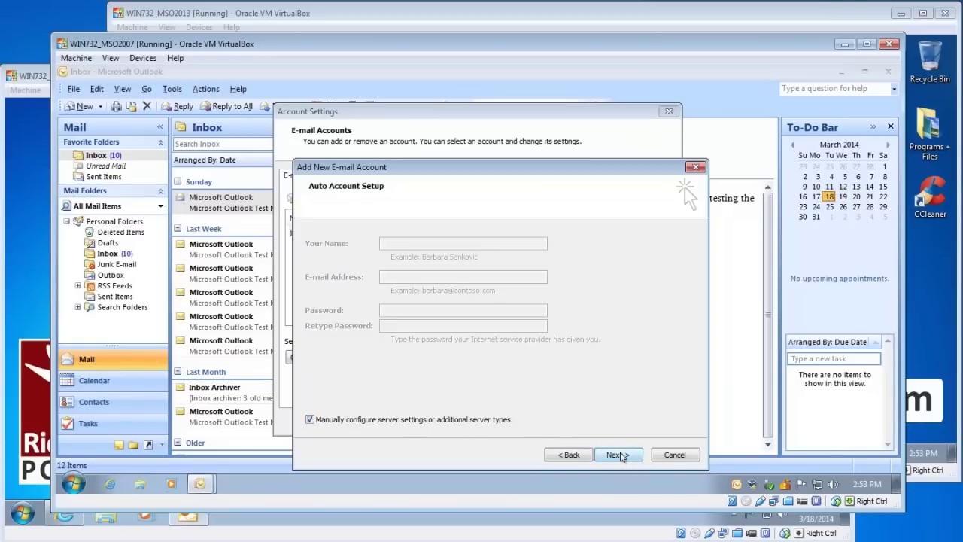
pyautogui.click(617, 455)
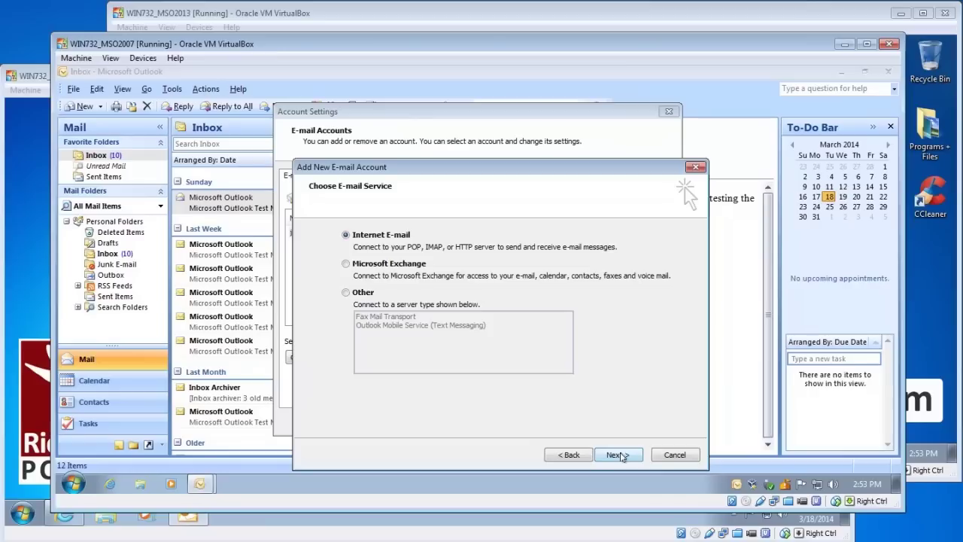
pyautogui.click(619, 455)
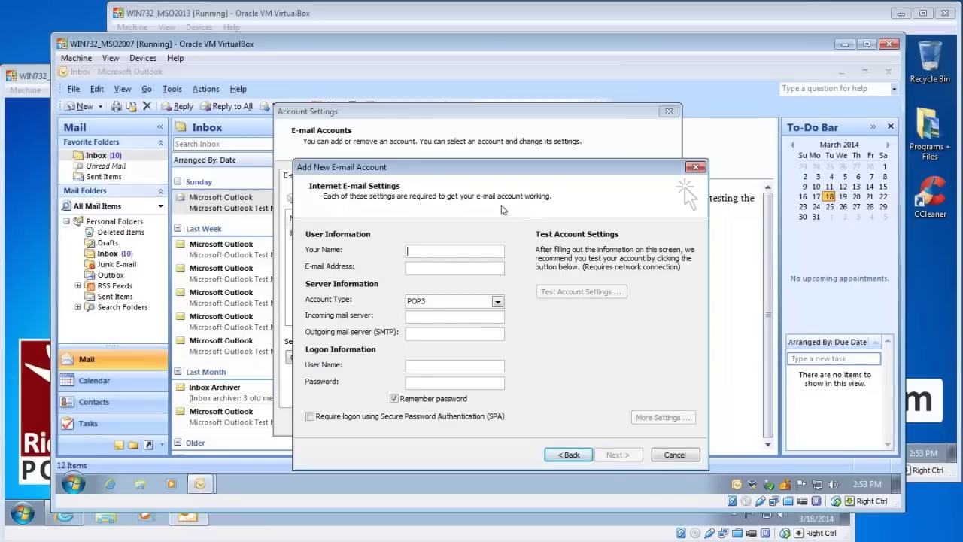
pyautogui.click(305, 14)
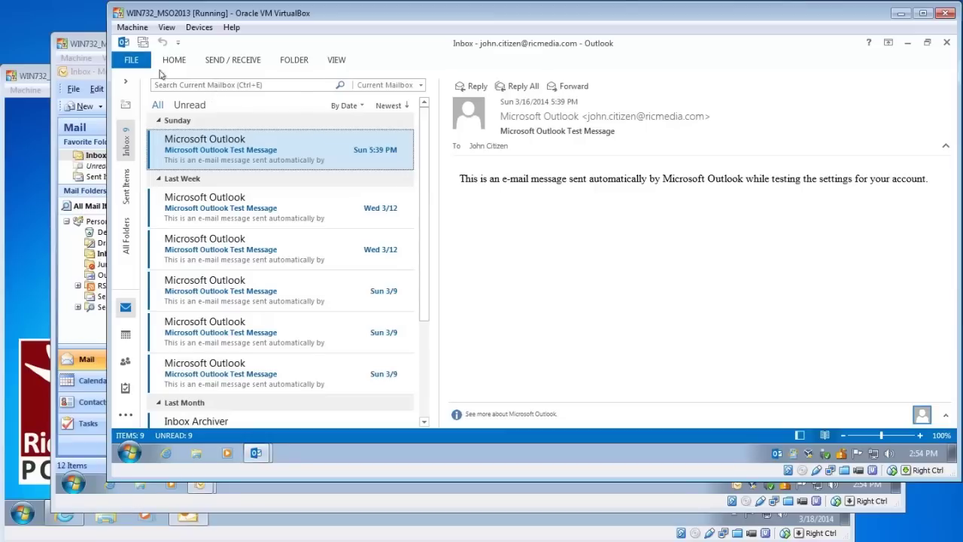
# In Outlook 2013, add a manually set up POP or IMAP account up to its settings form, then return to Outlook 2010
pyautogui.click(134, 62)
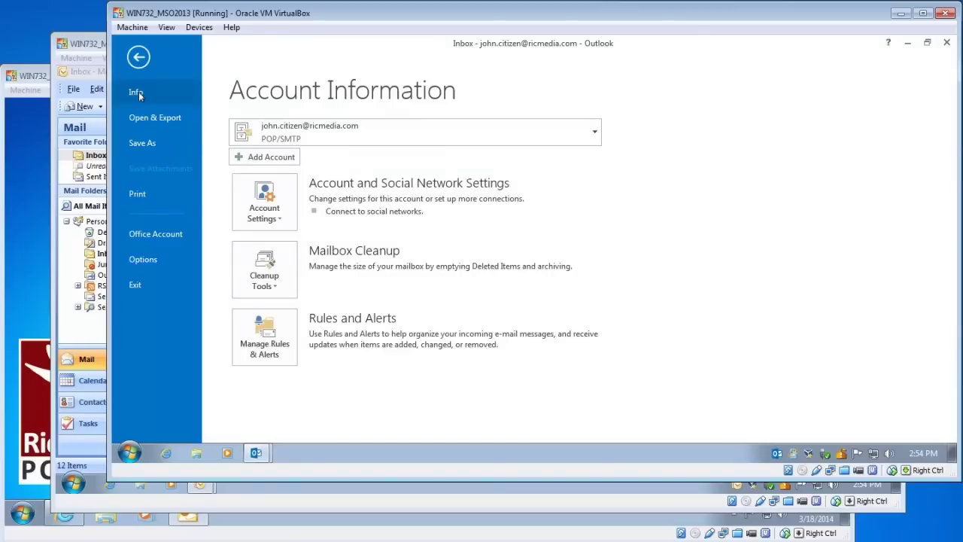
pyautogui.click(267, 160)
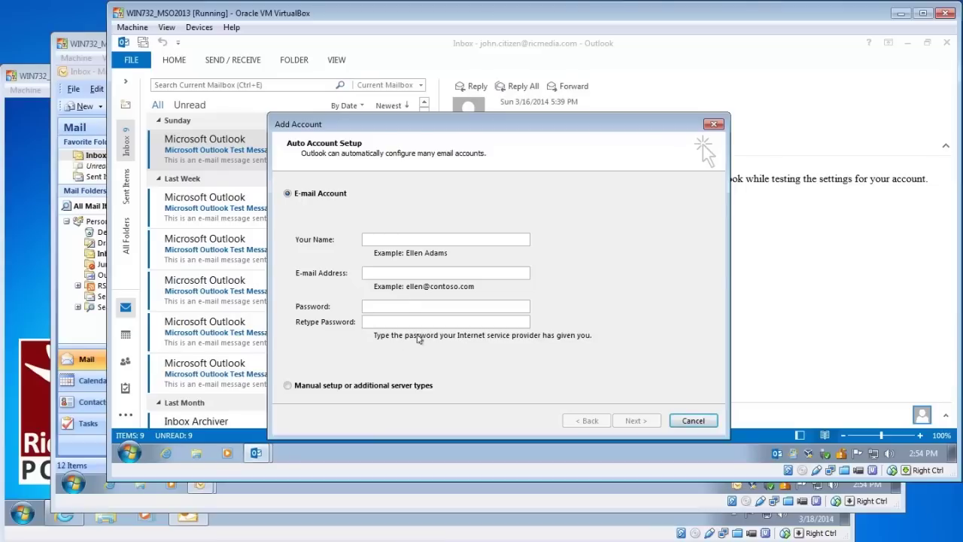
pyautogui.click(388, 386)
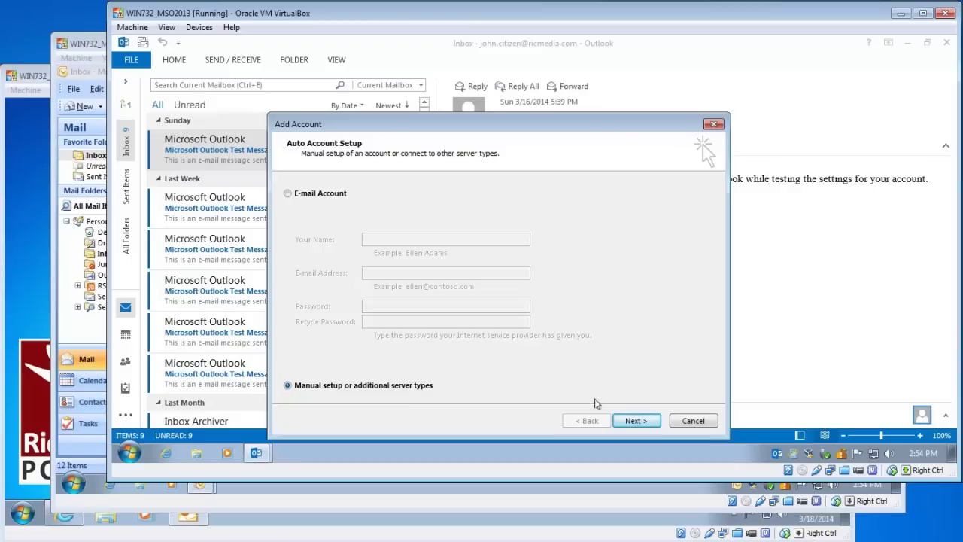
pyautogui.click(637, 422)
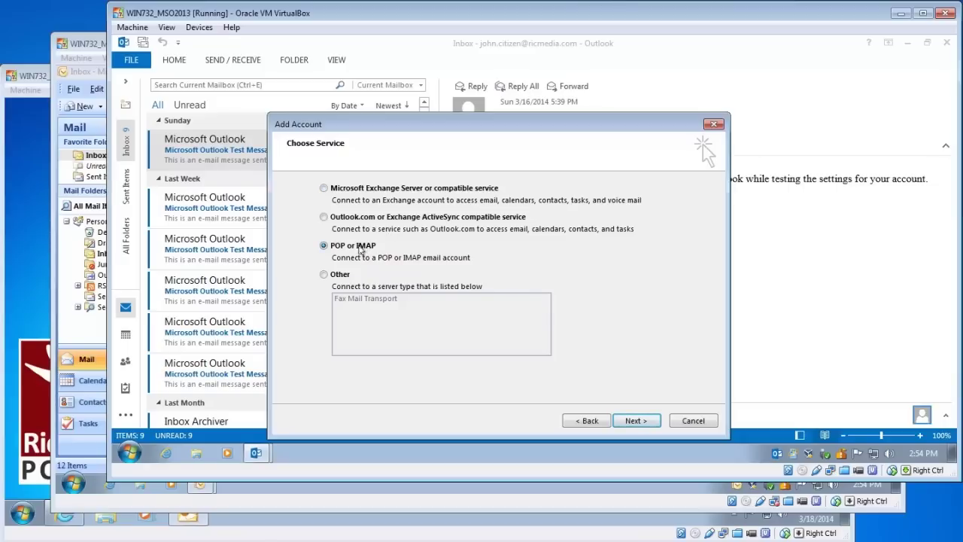
pyautogui.click(645, 424)
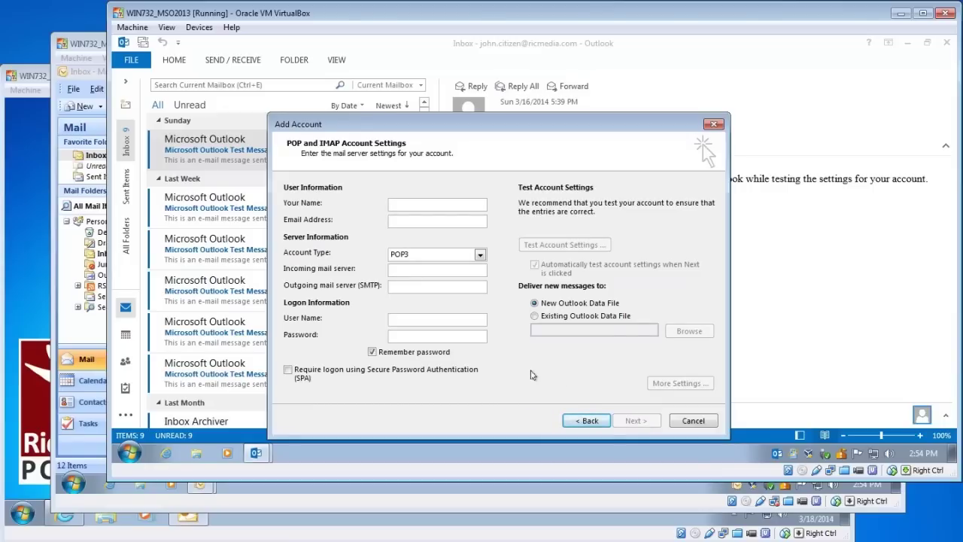
pyautogui.click(35, 78)
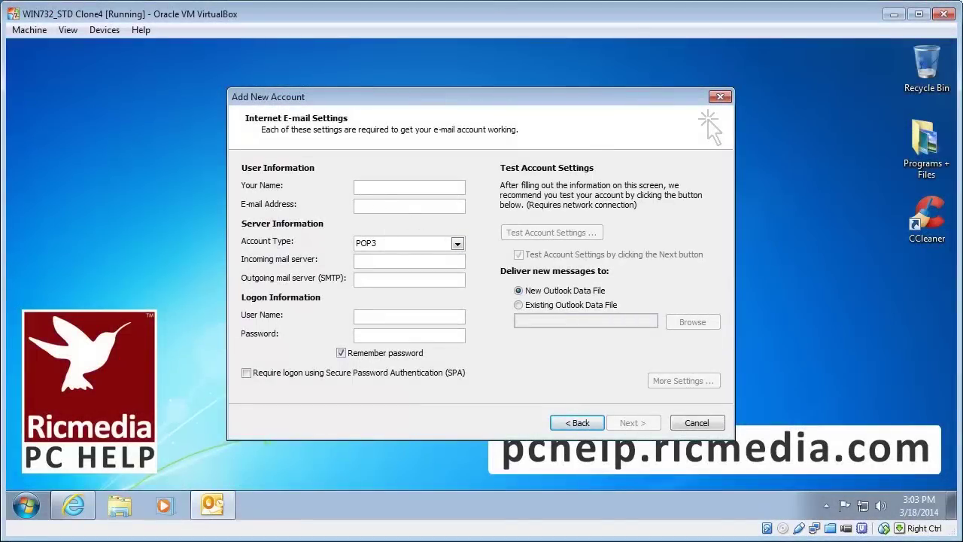
# Enter the account's display name and Gmail address, and set the account type to IMAP
pyautogui.write('John Citizen')
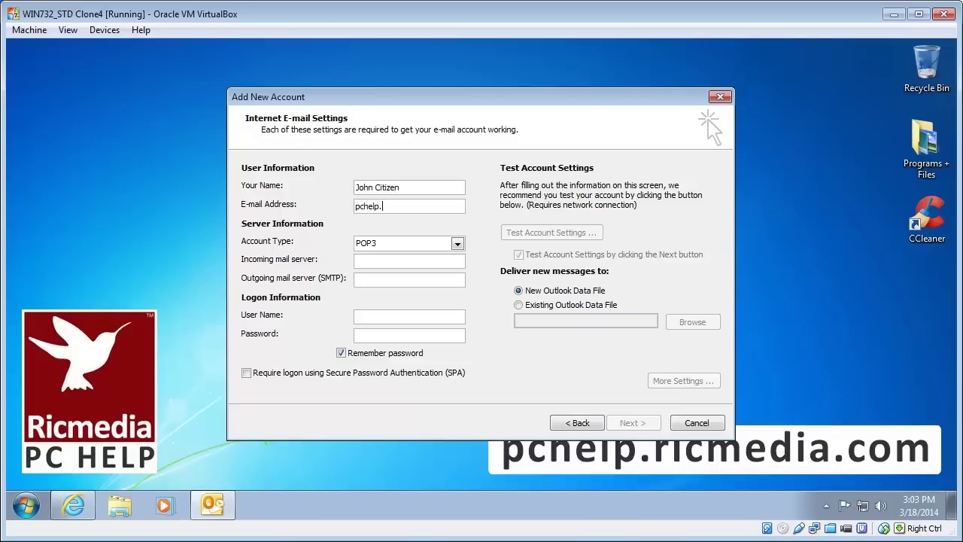
pyautogui.press('Tab')
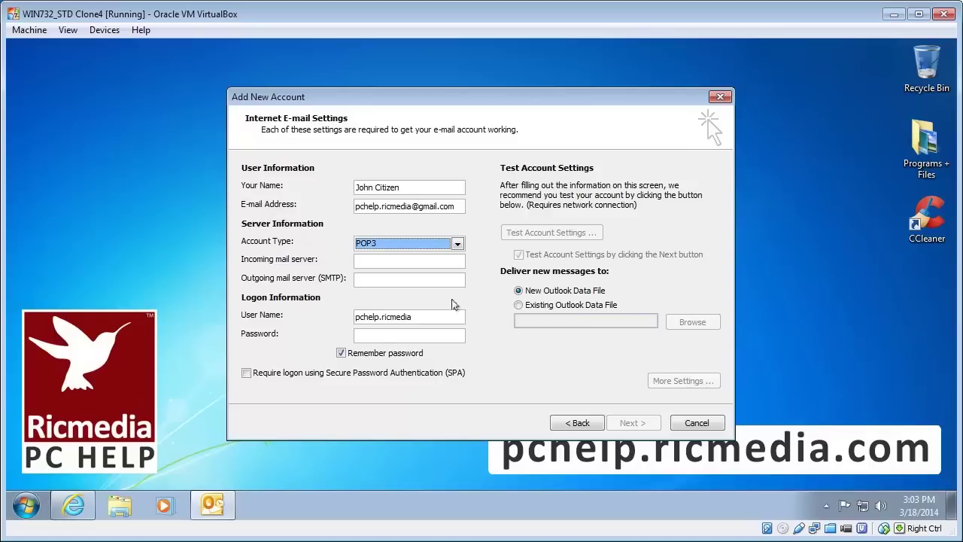
pyautogui.click(458, 244)
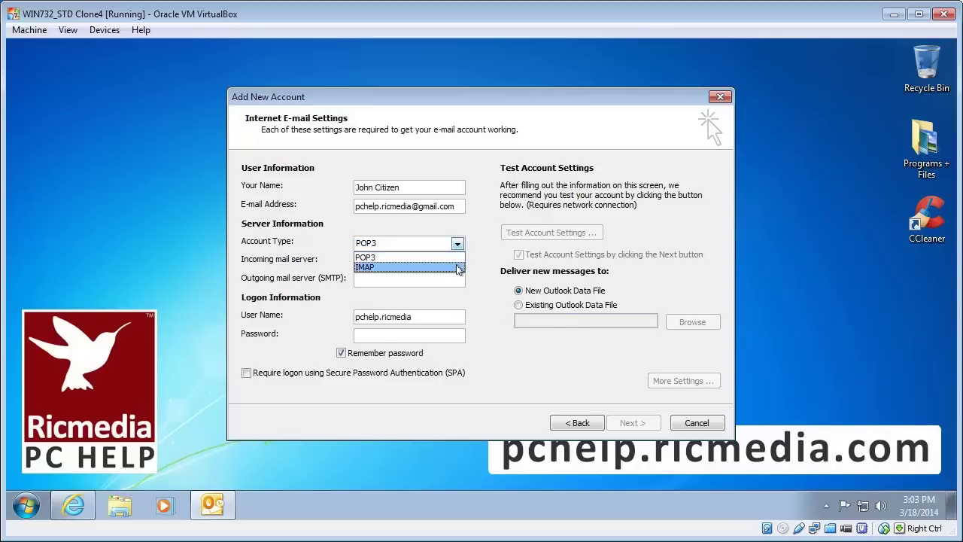
pyautogui.click(459, 263)
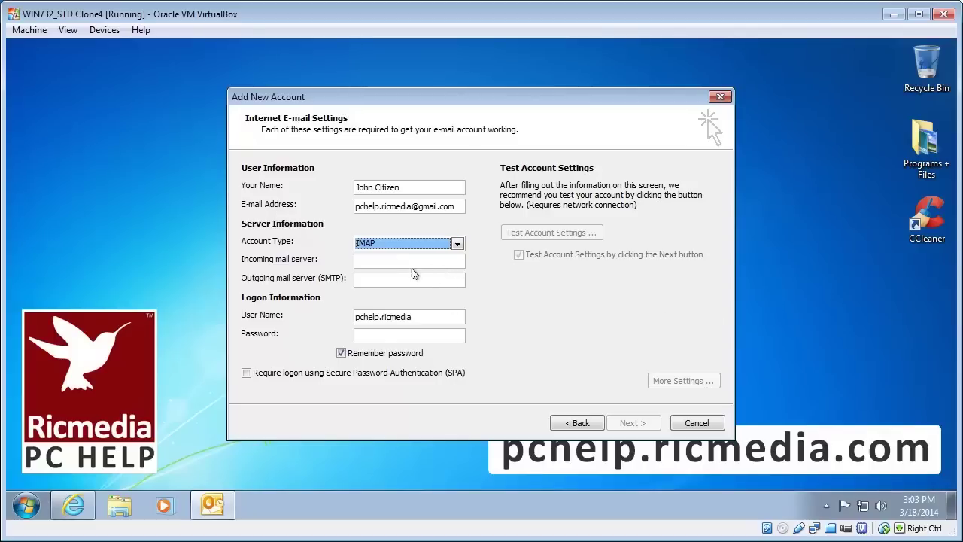
pyautogui.press('Tab')
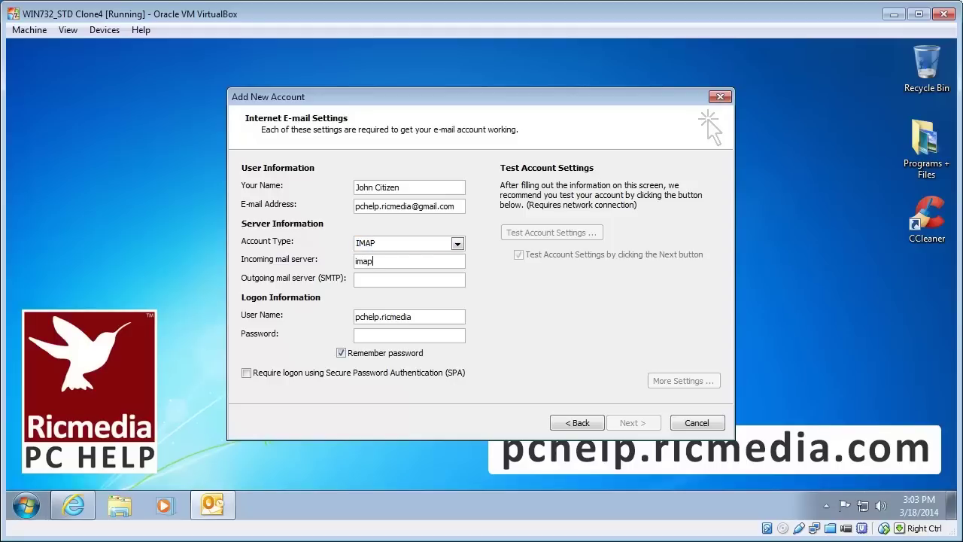
# Set imap.gmail.com as incoming and smtp.gmail.com as outgoing server, complete the Gmail user name, and enter the password
pyautogui.write('imap.gmail.com')
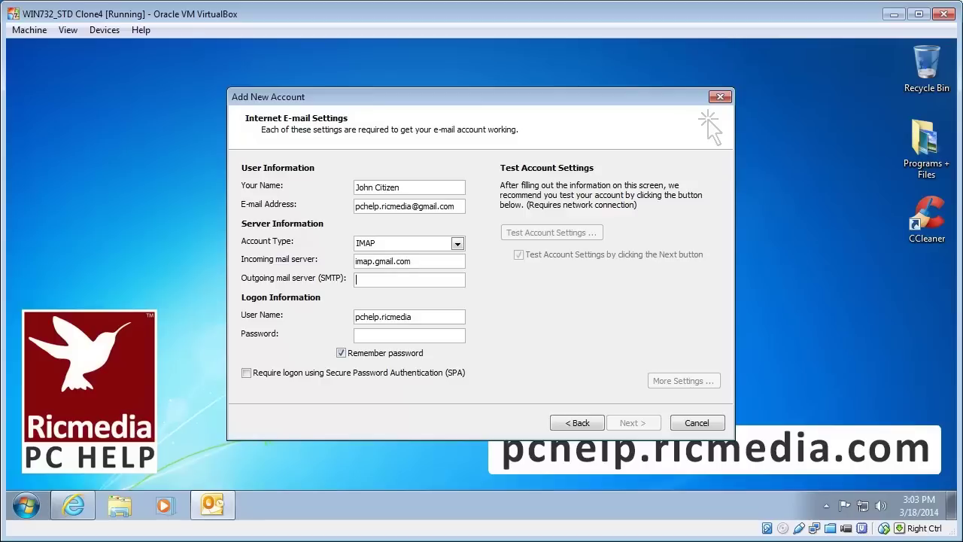
pyautogui.write('sm')
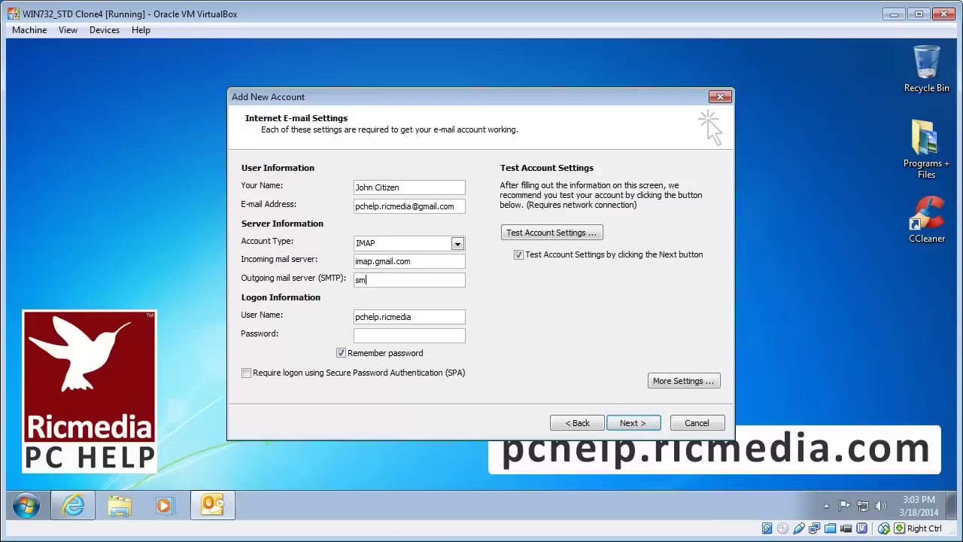
pyautogui.write('tp.gmail.com')
pyautogui.press('Tab')
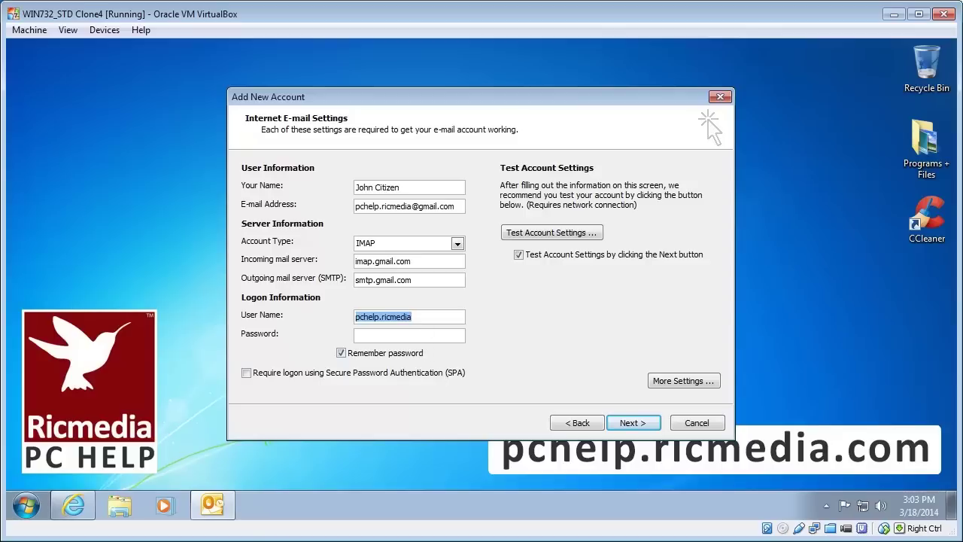
pyautogui.click(413, 317)
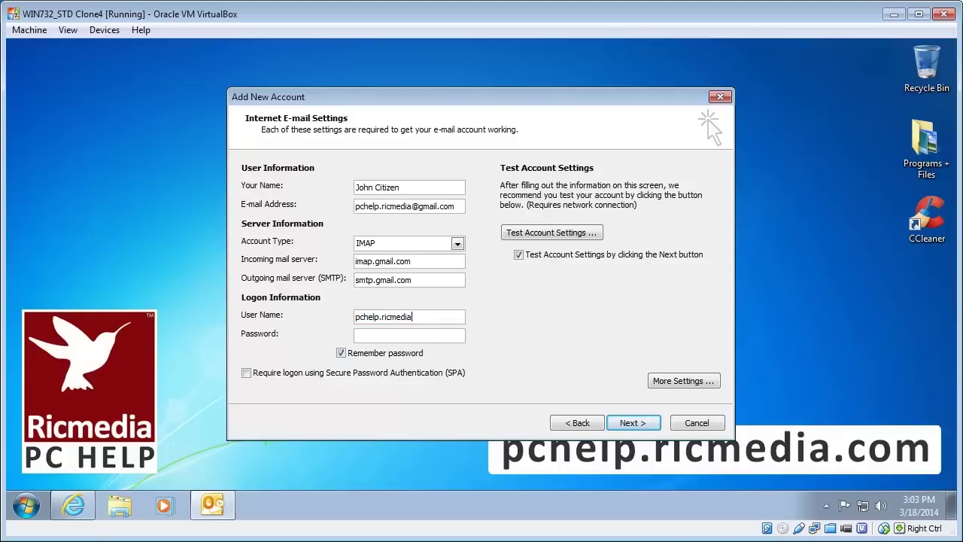
pyautogui.write('@gmail.com')
pyautogui.hotkey('ctrl', 'v')
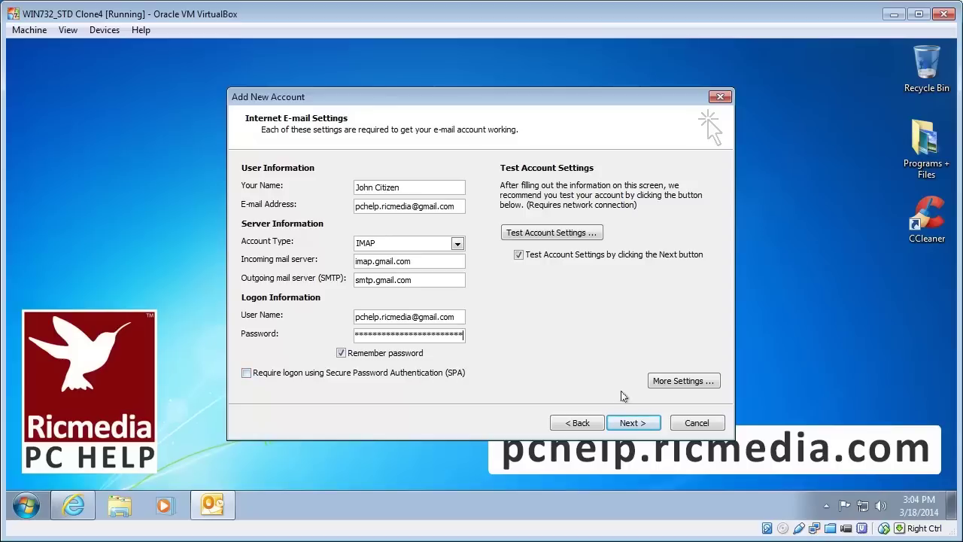
# In More Settings' Outgoing Server tab, turn on SMTP authentication using the incoming server's login
pyautogui.click(685, 381)
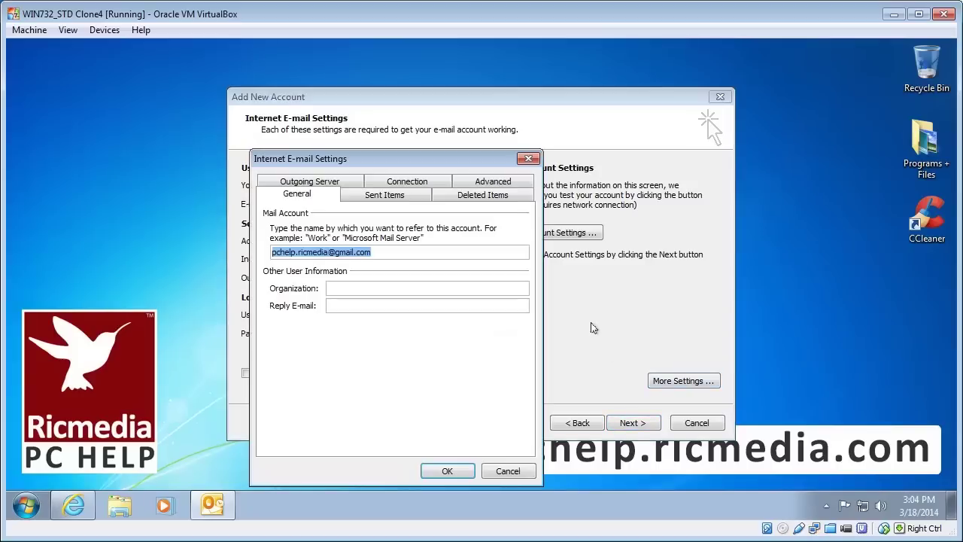
pyautogui.click(341, 184)
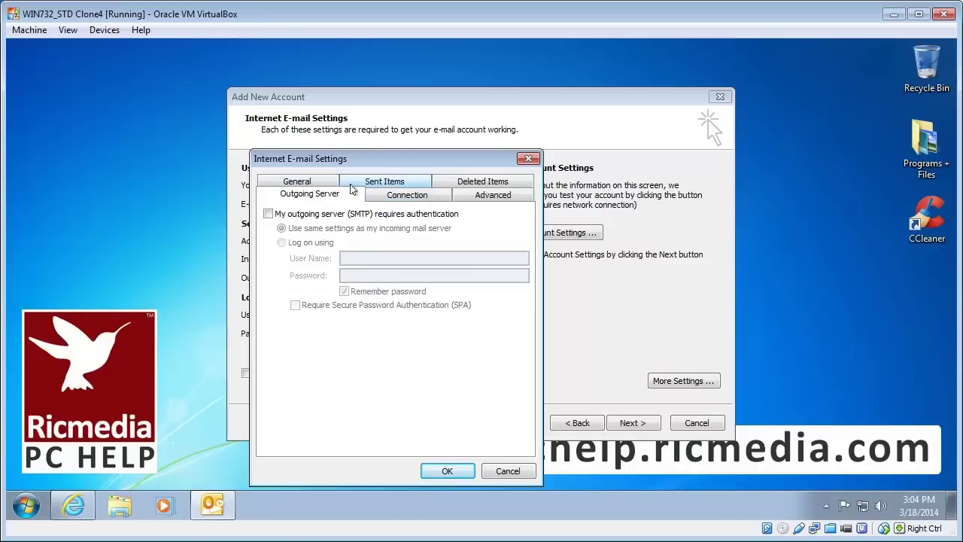
pyautogui.click(325, 217)
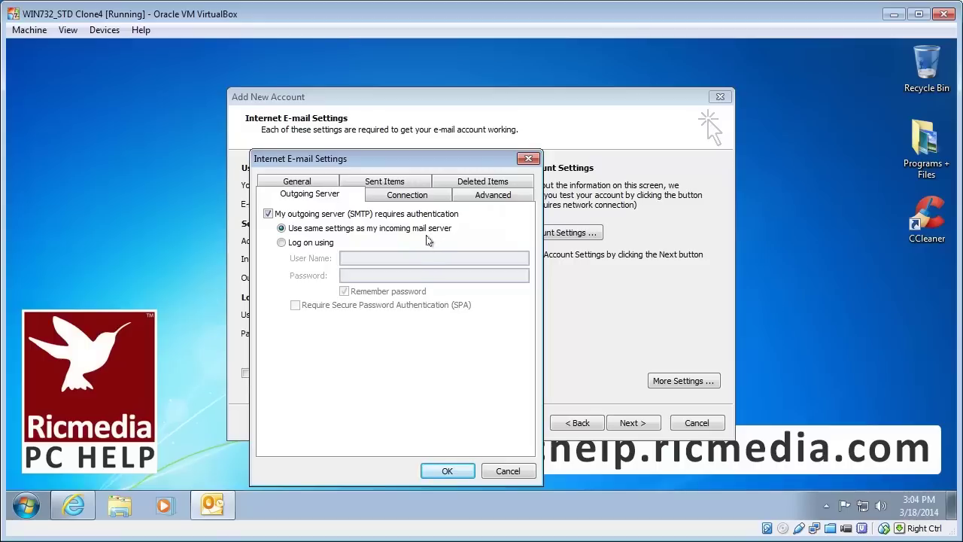
# On the Advanced tab, set the incoming IMAP port to 993 with SSL encryption
pyautogui.click(492, 195)
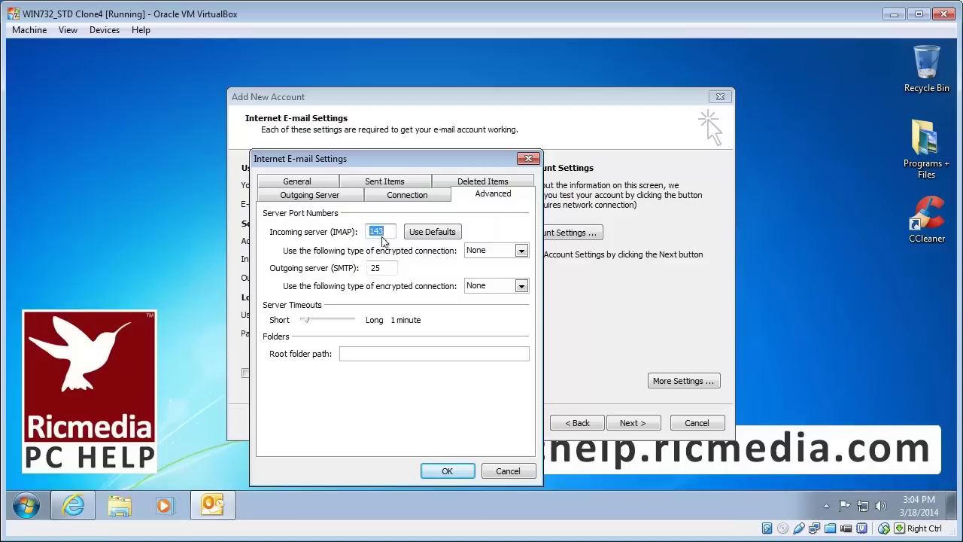
pyautogui.press('End')
pyautogui.hotkey('shift', 'Home')
pyautogui.write('9')
pyautogui.click(521, 250)
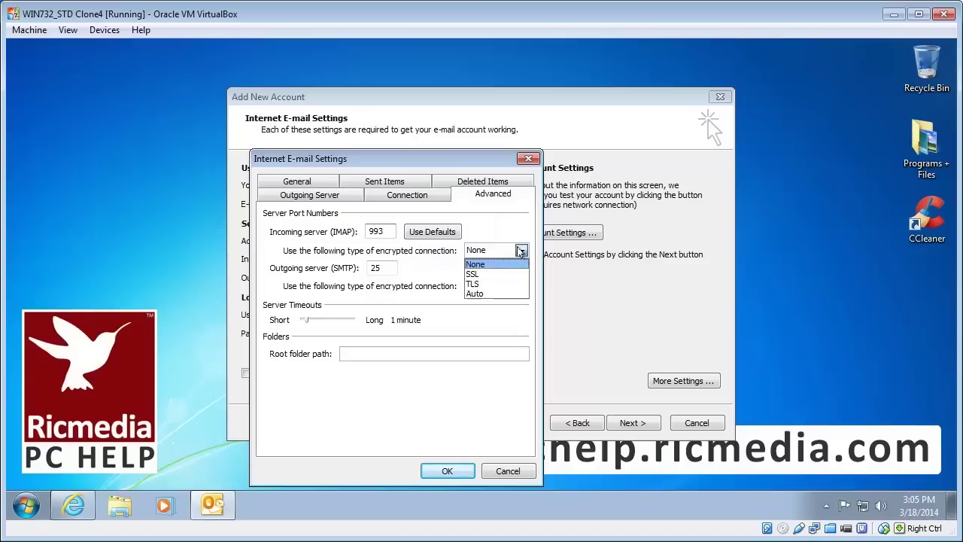
pyautogui.click(506, 275)
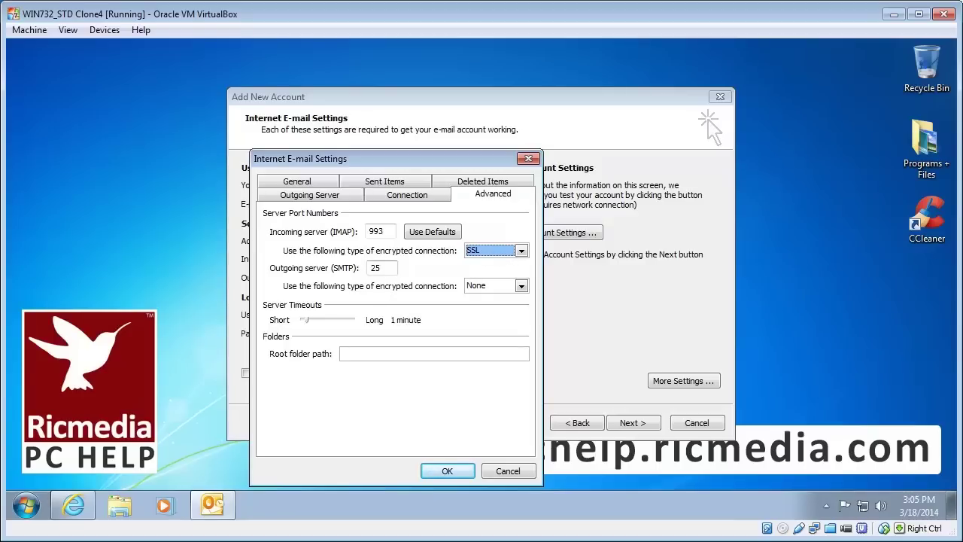
# Set the outgoing SMTP port to 587 with Auto encryption and raise the server timeout to 5 minutes
pyautogui.press('Tab')
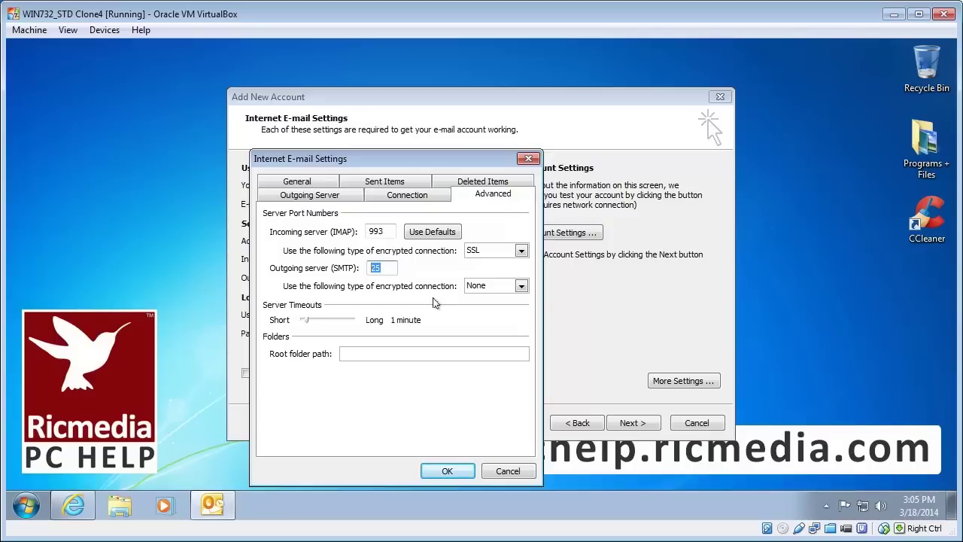
pyautogui.write('587')
pyautogui.click(522, 287)
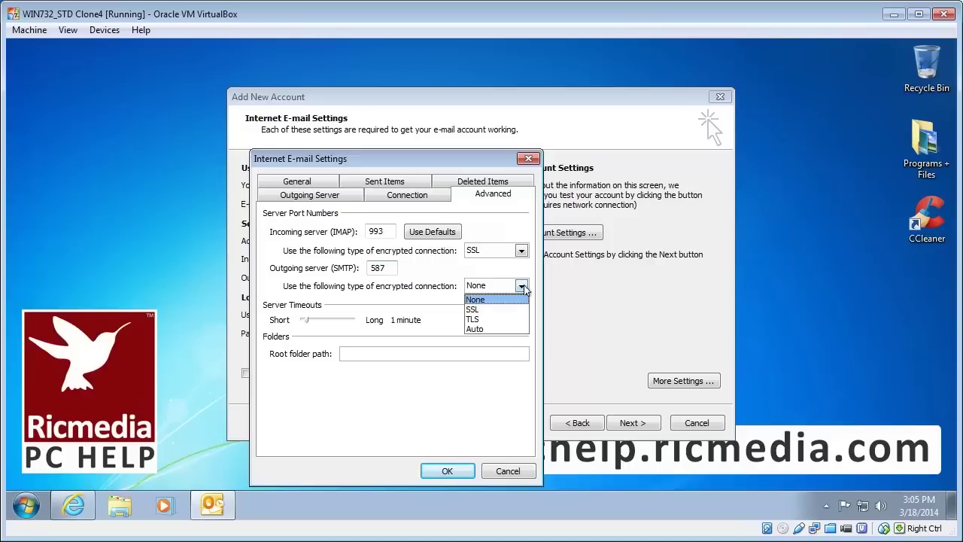
pyautogui.click(506, 329)
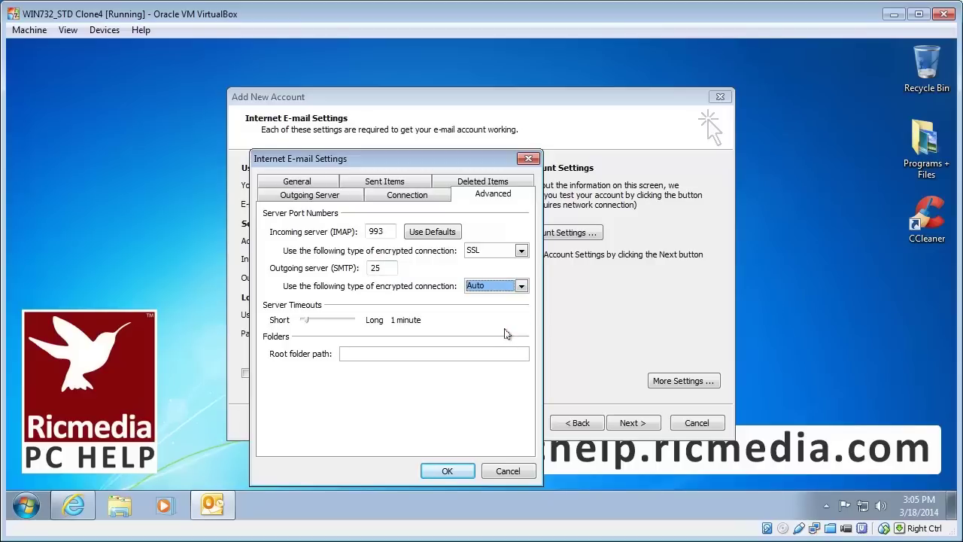
pyautogui.click(376, 268)
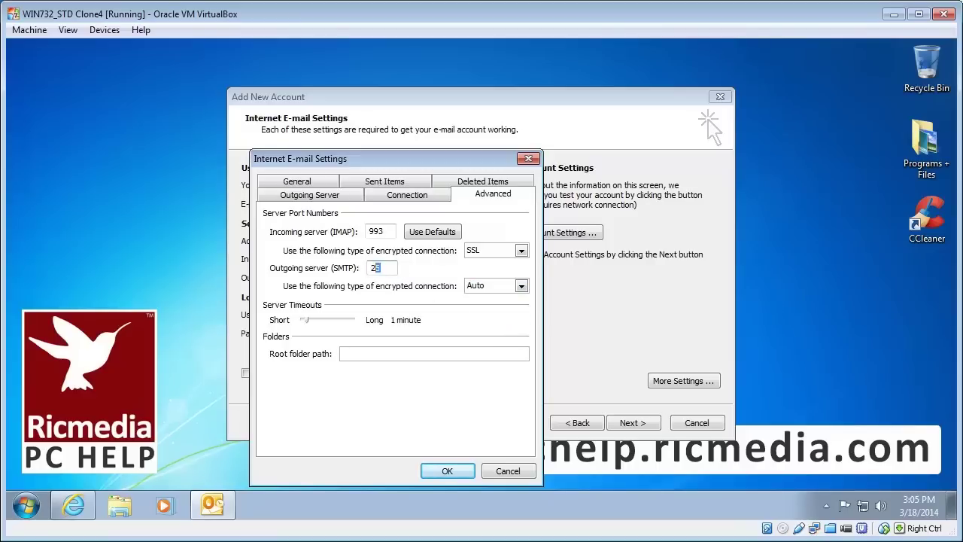
pyautogui.doubleClick(376, 268)
pyautogui.write('587')
pyautogui.press('Tab')
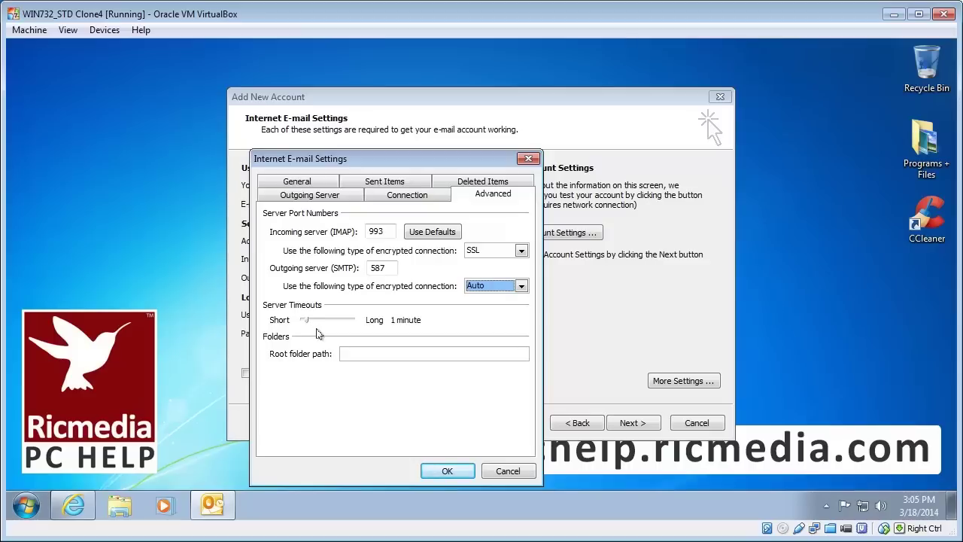
pyautogui.moveTo(306, 325); pyautogui.dragTo(328, 325)
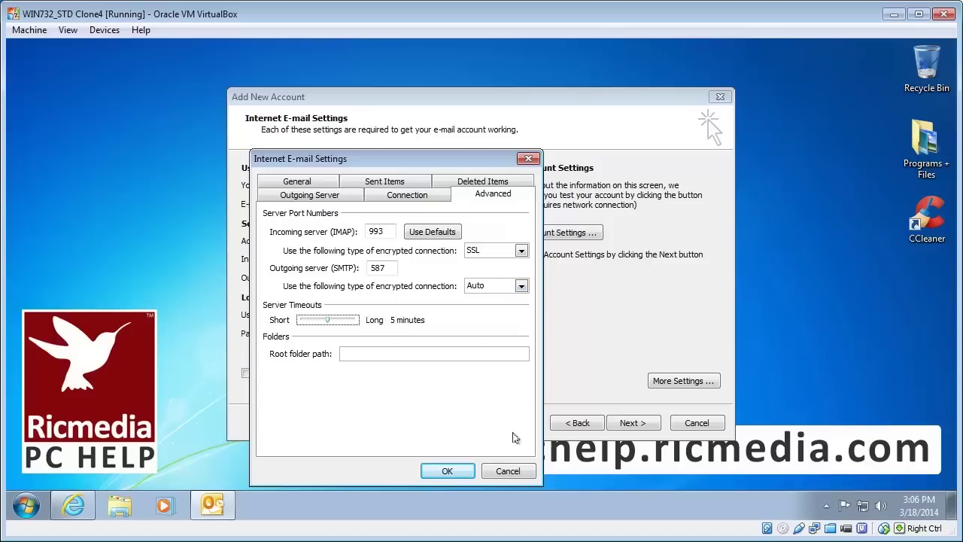
# Save the extra settings and run the account test until IMAP logon and test e-mail both pass
pyautogui.click(449, 471)
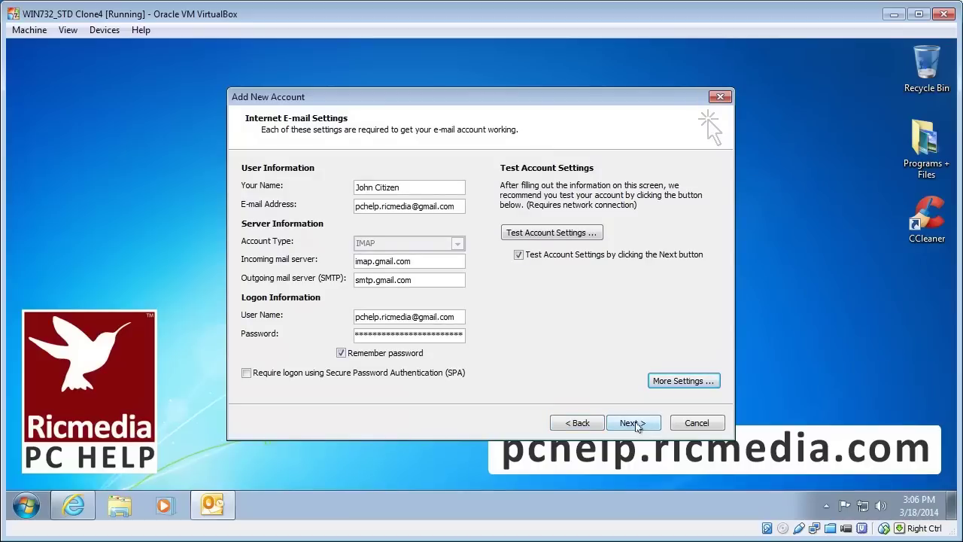
pyautogui.click(634, 425)
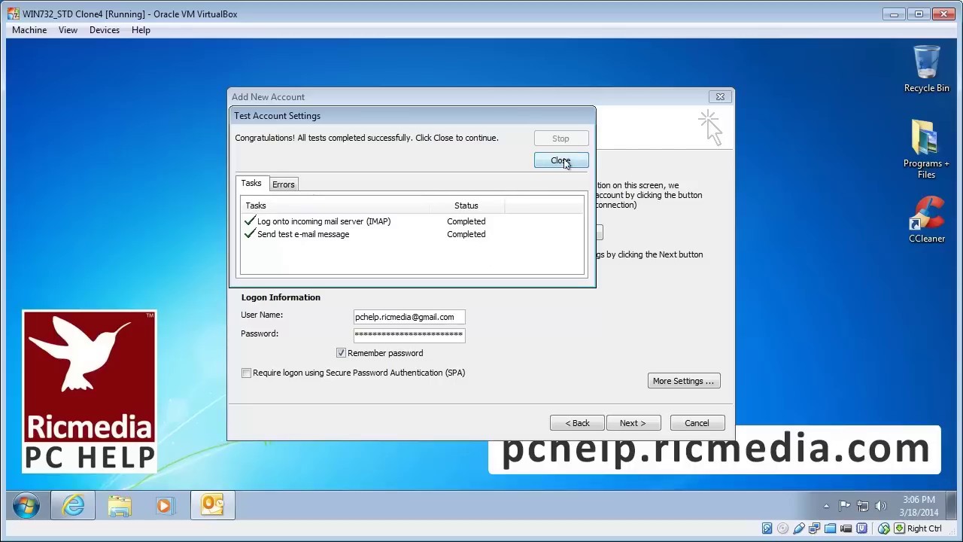
pyautogui.click(561, 161)
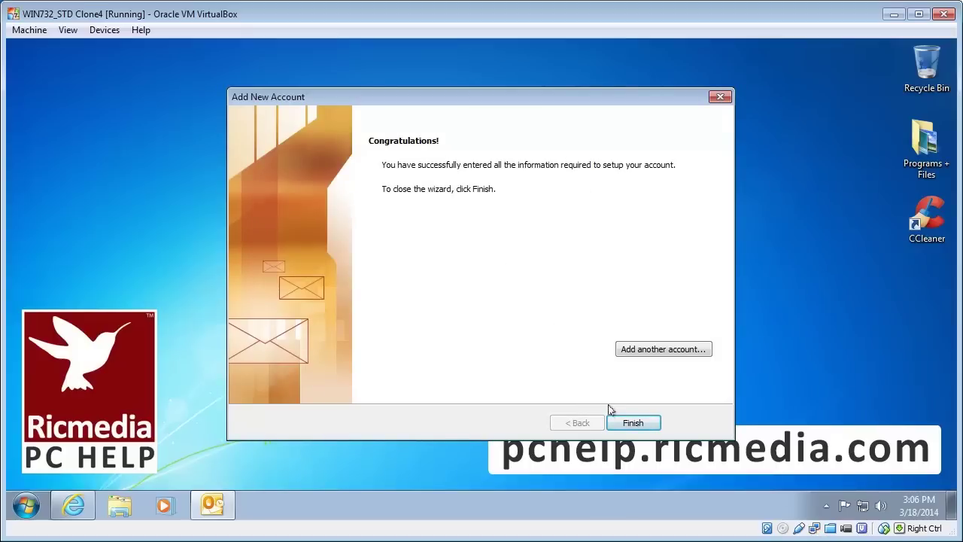
# Finish the wizard, make Outlook 2010 the default e-mail program, and choose Install Updates Only
pyautogui.click(633, 424)
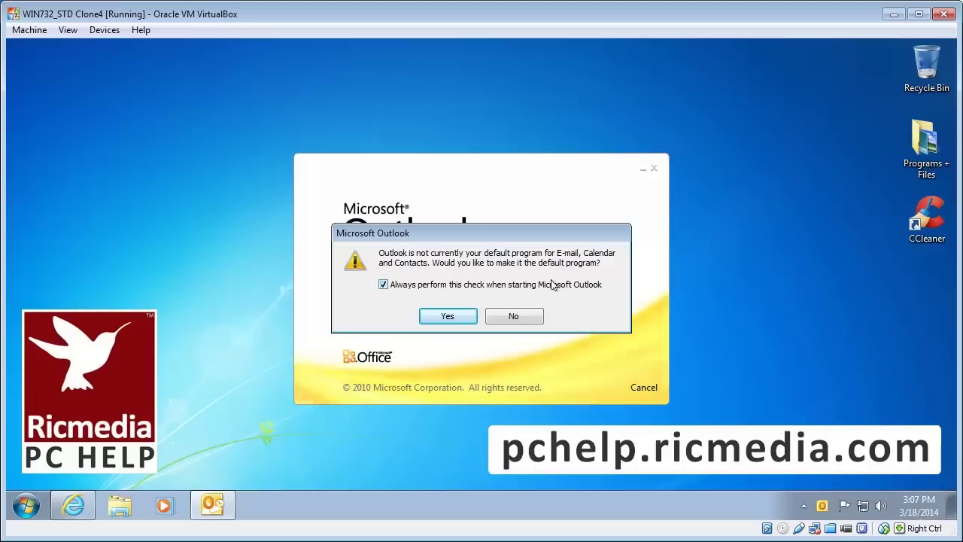
pyautogui.click(448, 317)
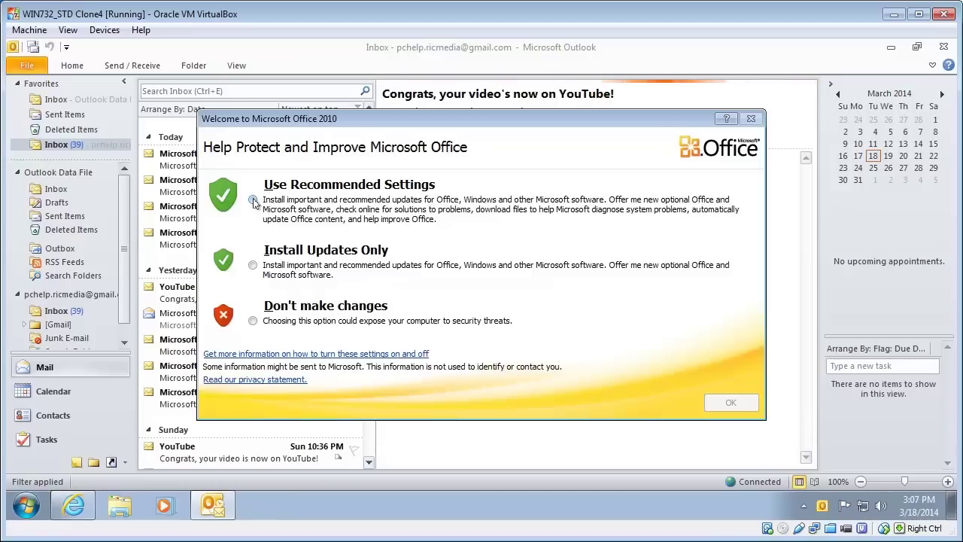
pyautogui.click(253, 266)
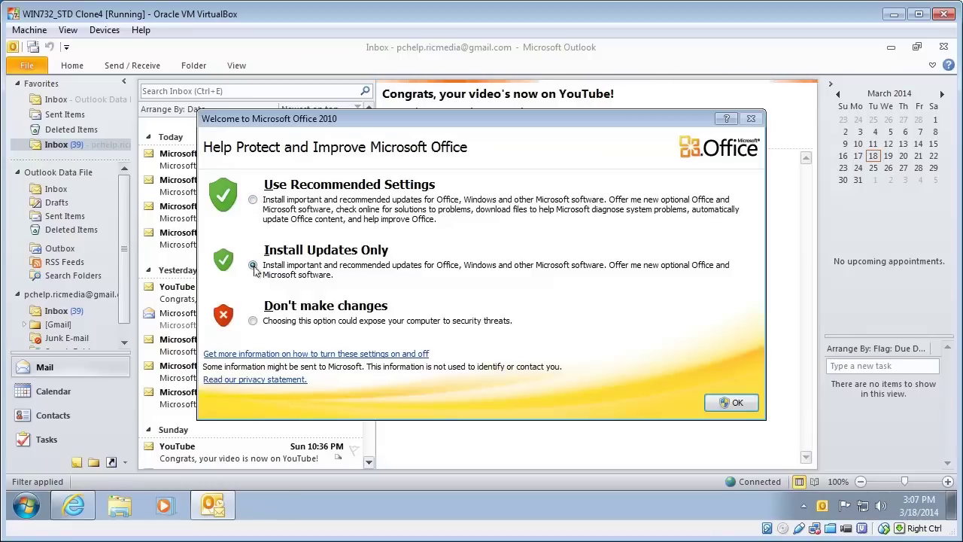
pyautogui.click(737, 405)
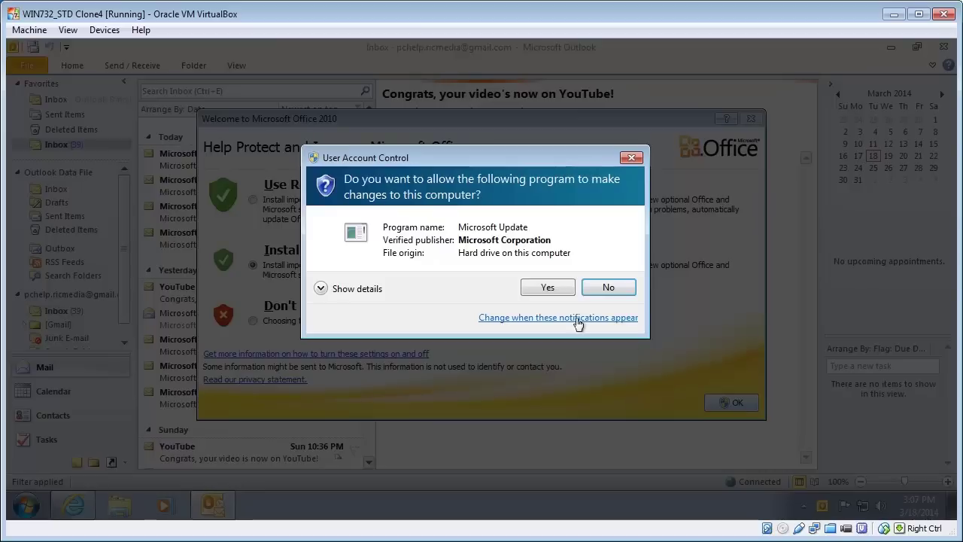
pyautogui.click(553, 287)
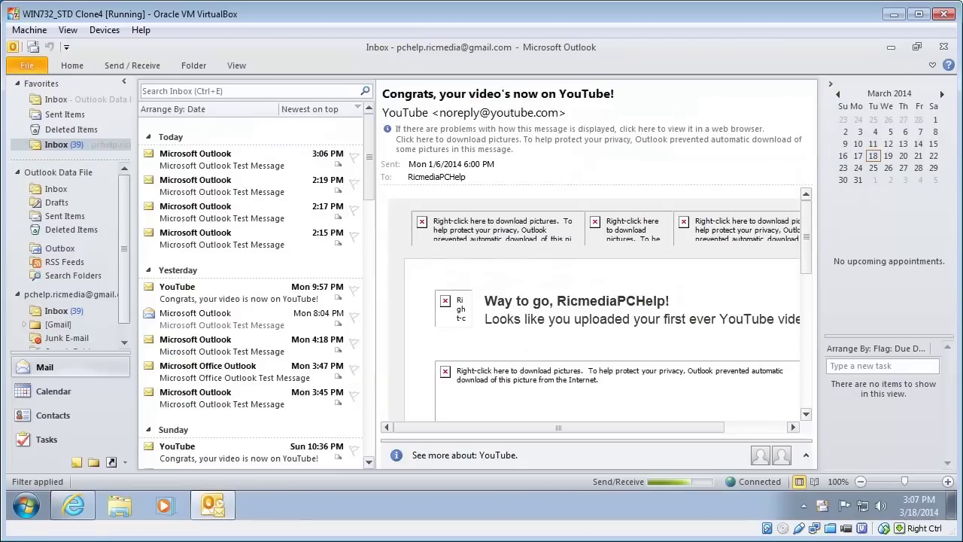